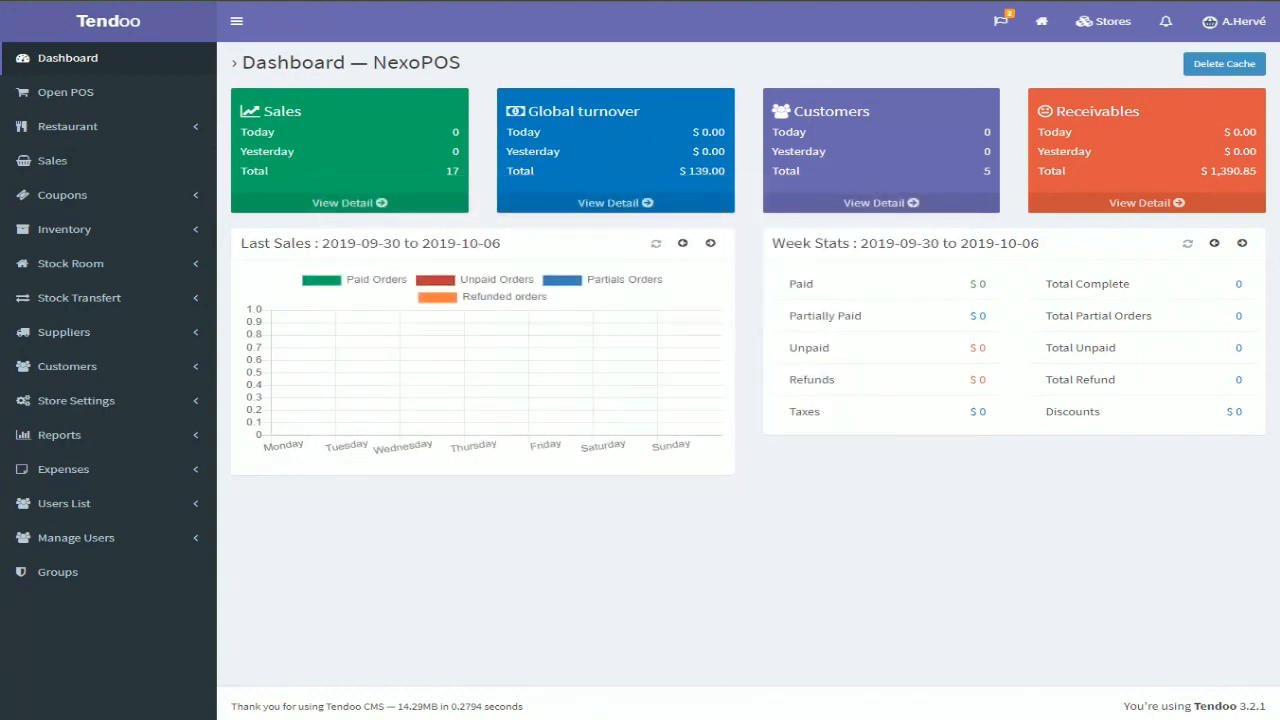
Switch from the store dashboard to the main dashboard and back into a store
{"action": "left_click", "coordinate": [105, 37]}
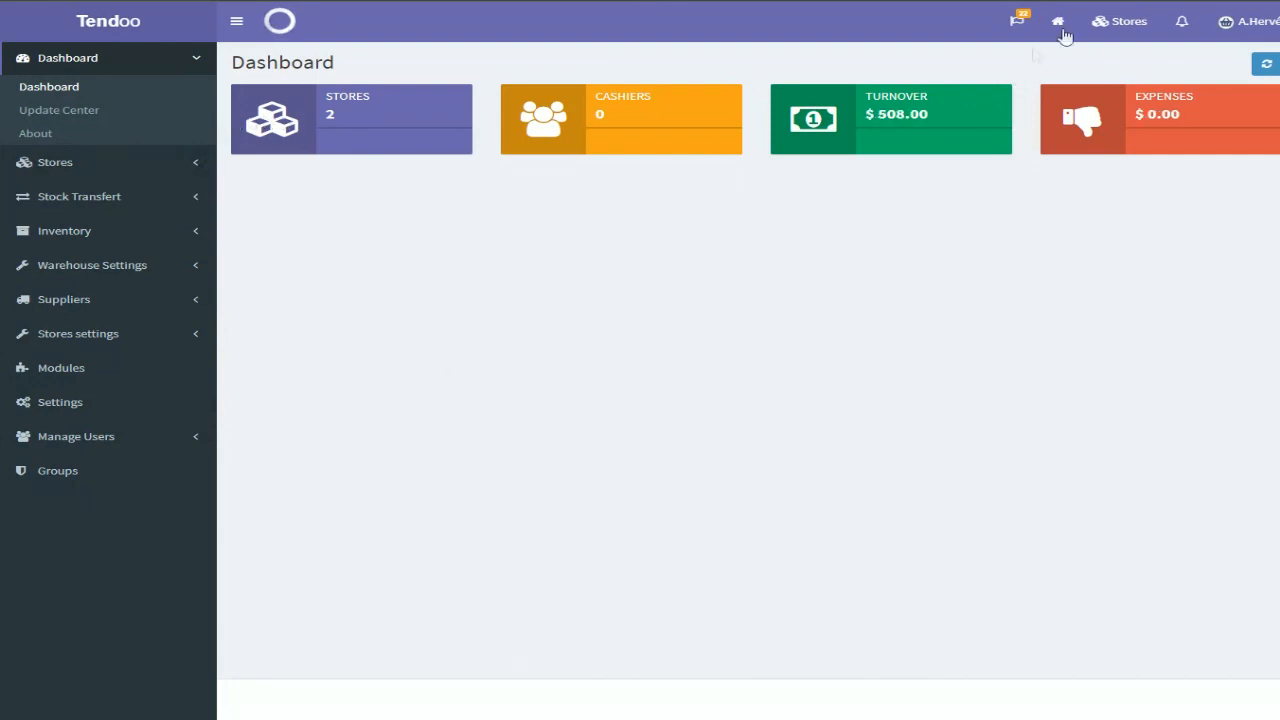
{"action": "left_click", "coordinate": [1116, 27]}
{"action": "left_click", "coordinate": [955, 66]}
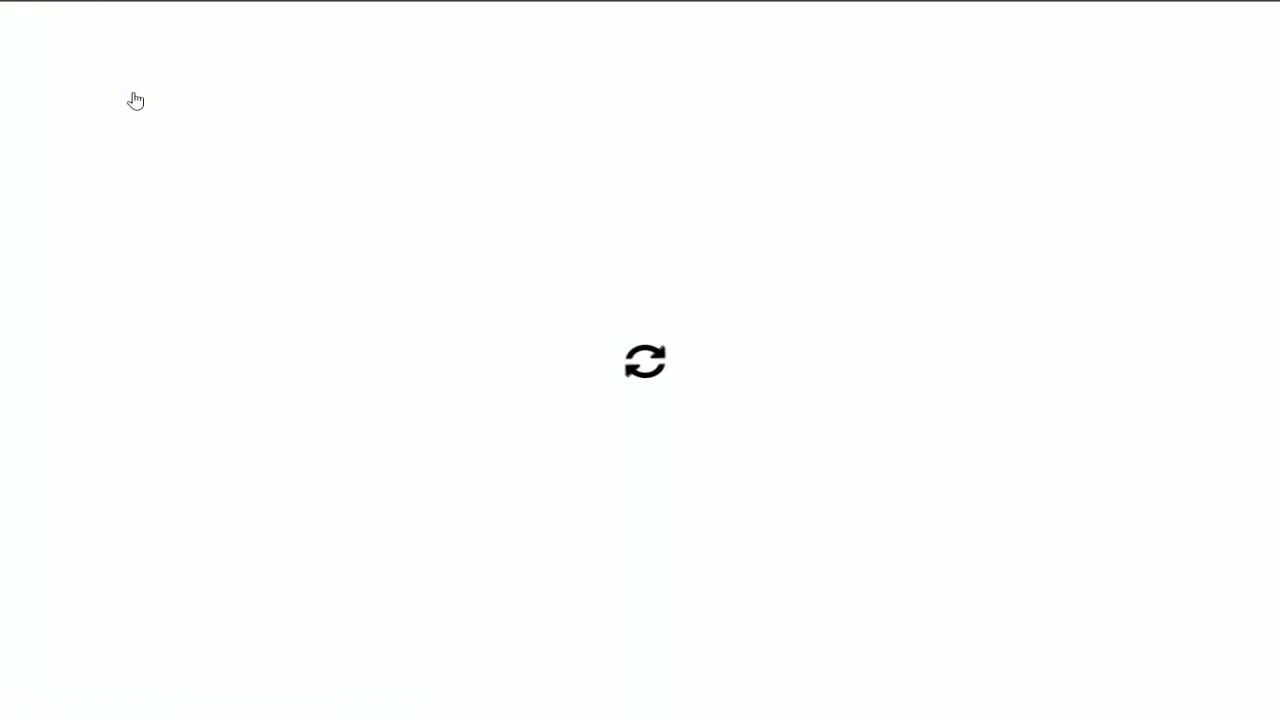
{"action": "left_click", "coordinate": [78, 30]}
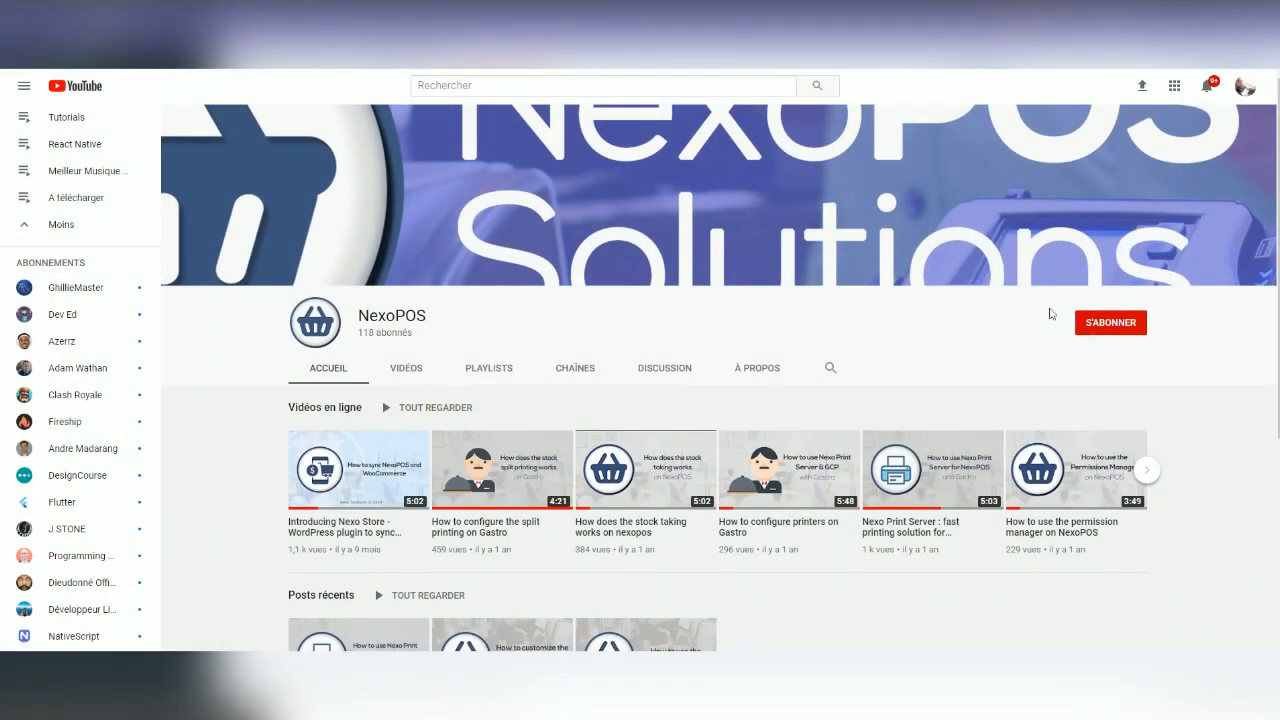
{"action": "left_click", "coordinate": [1112, 323]}
{"action": "left_click", "coordinate": [1135, 325]}
{"action": "left_click", "coordinate": [1163, 357]}
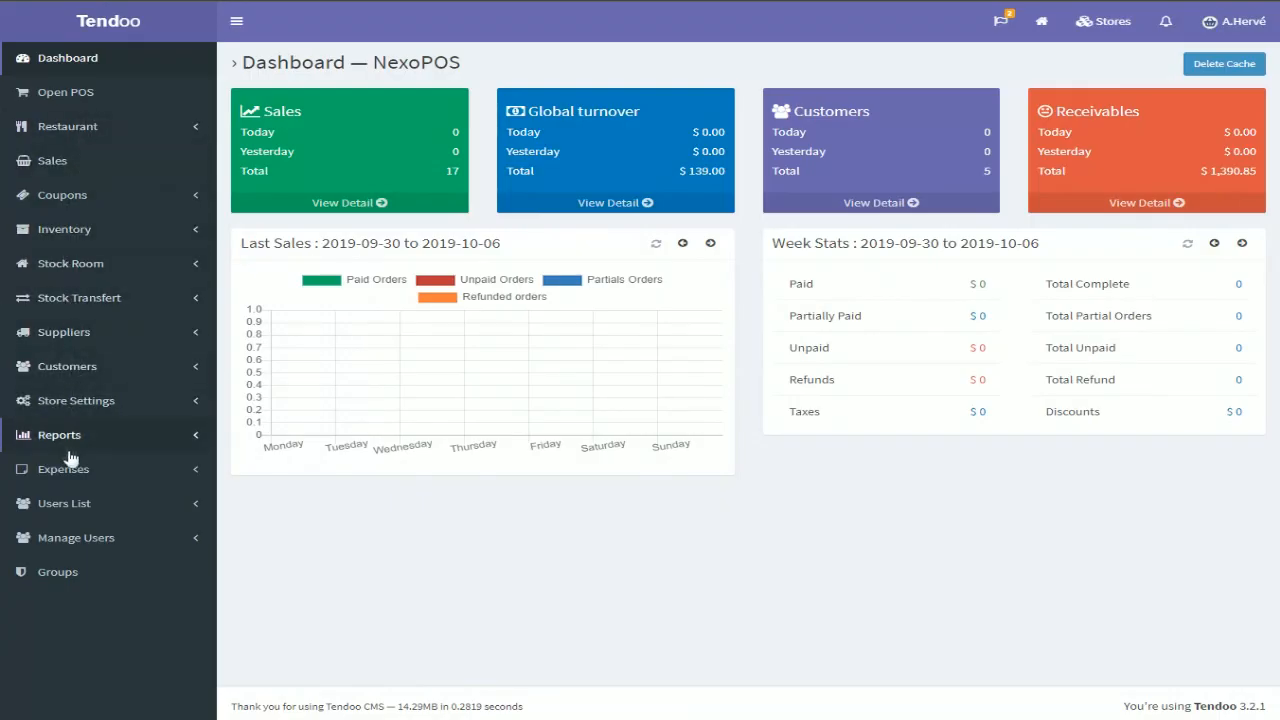
Review the installed module list, then open the Default Basic store's dashboard
{"action": "left_click", "coordinate": [116, 72]}
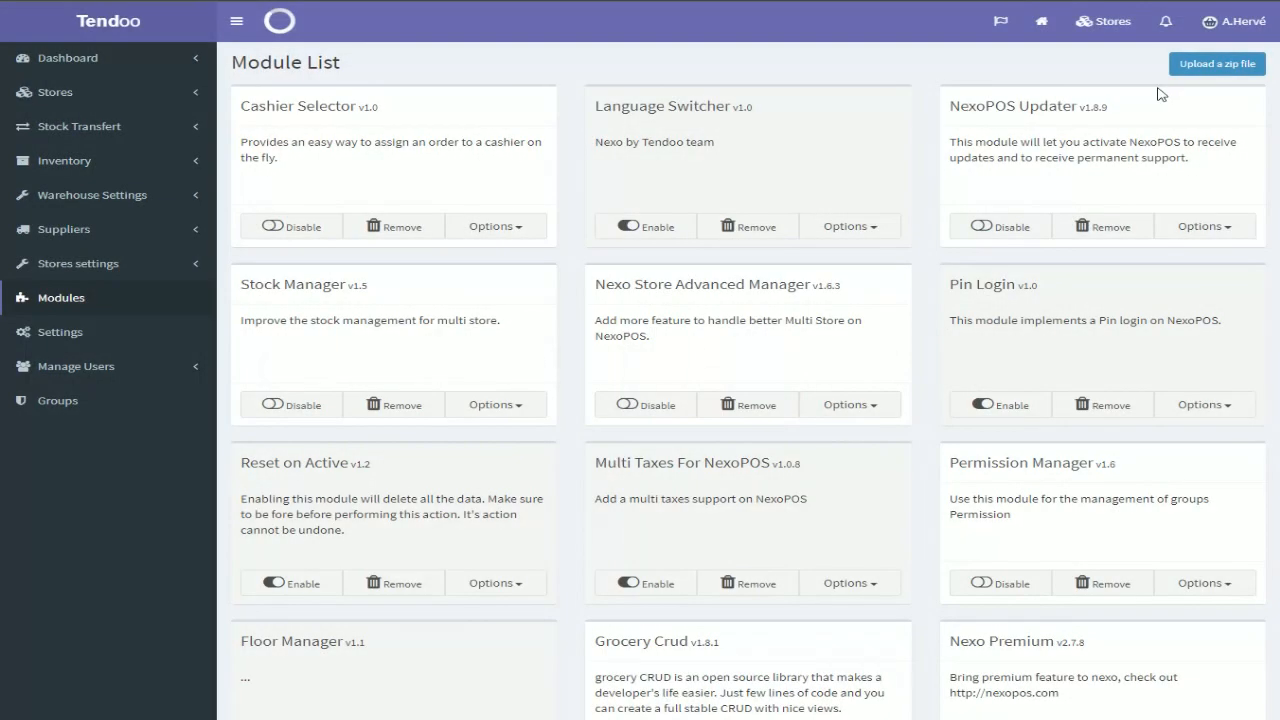
{"action": "left_click", "coordinate": [1112, 38]}
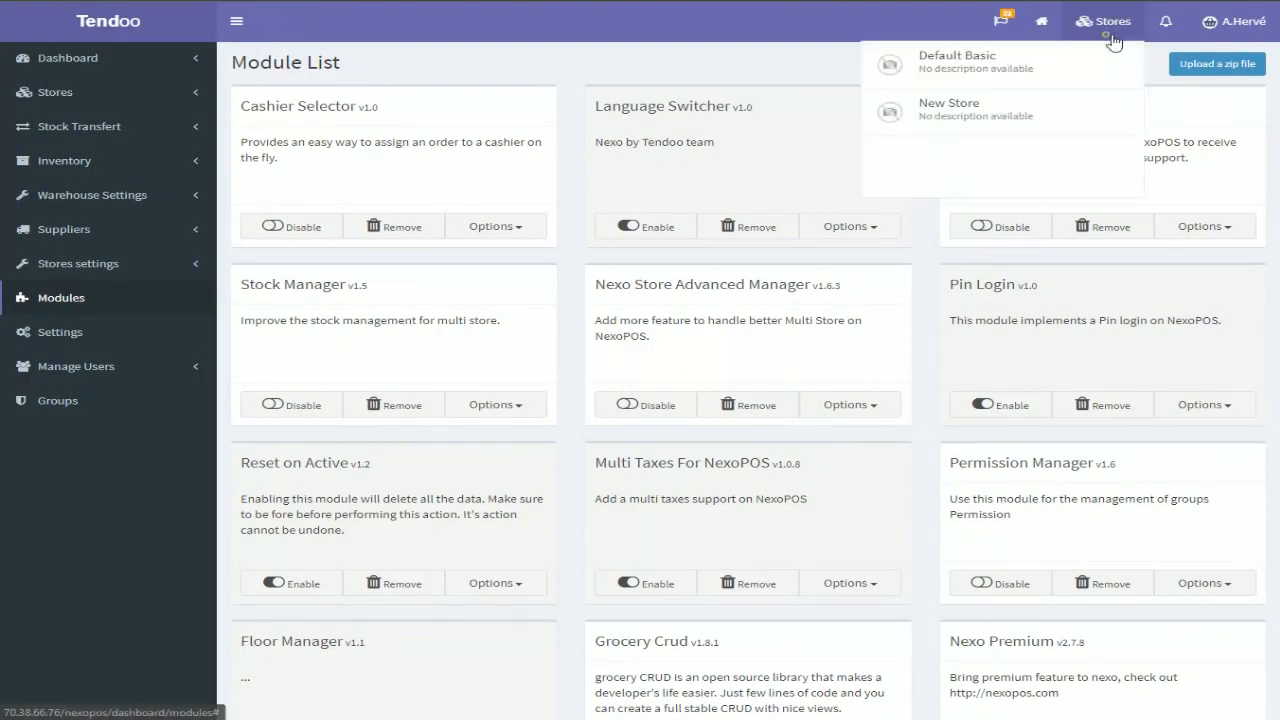
{"action": "left_click", "coordinate": [1003, 82]}
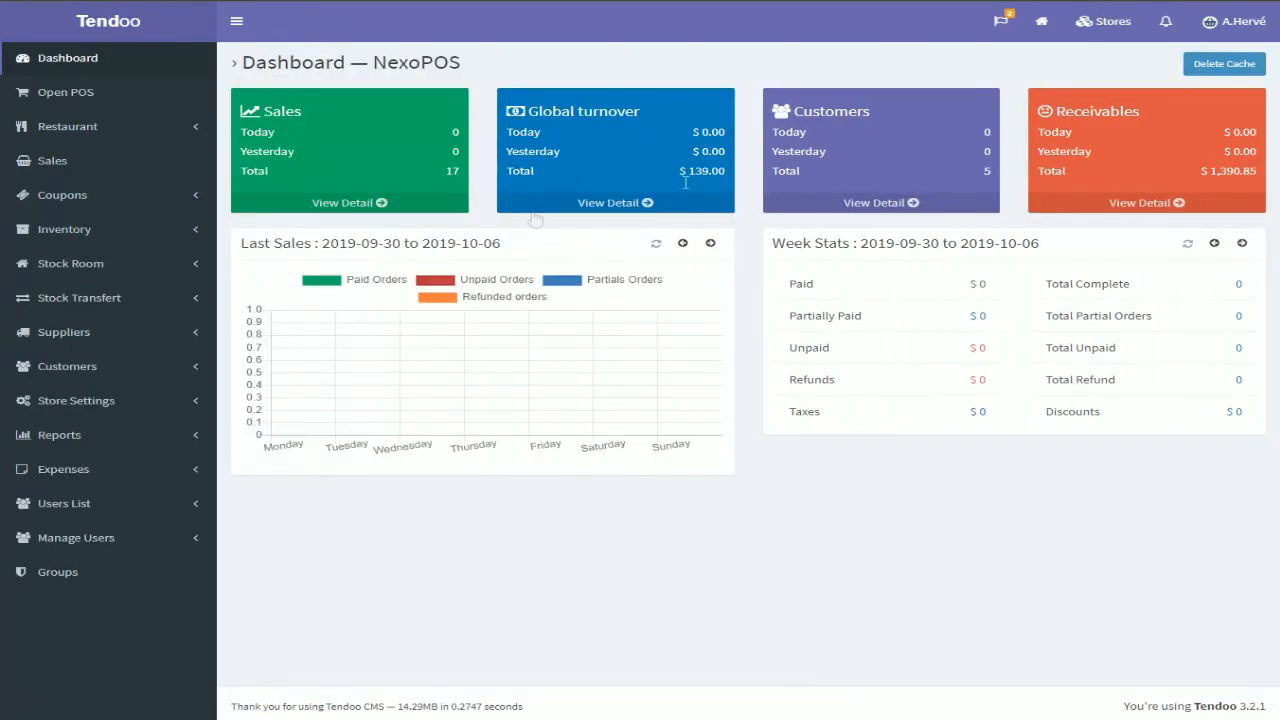
Open the store's inventory items list and return to the store dashboard
{"action": "left_click", "coordinate": [80, 234]}
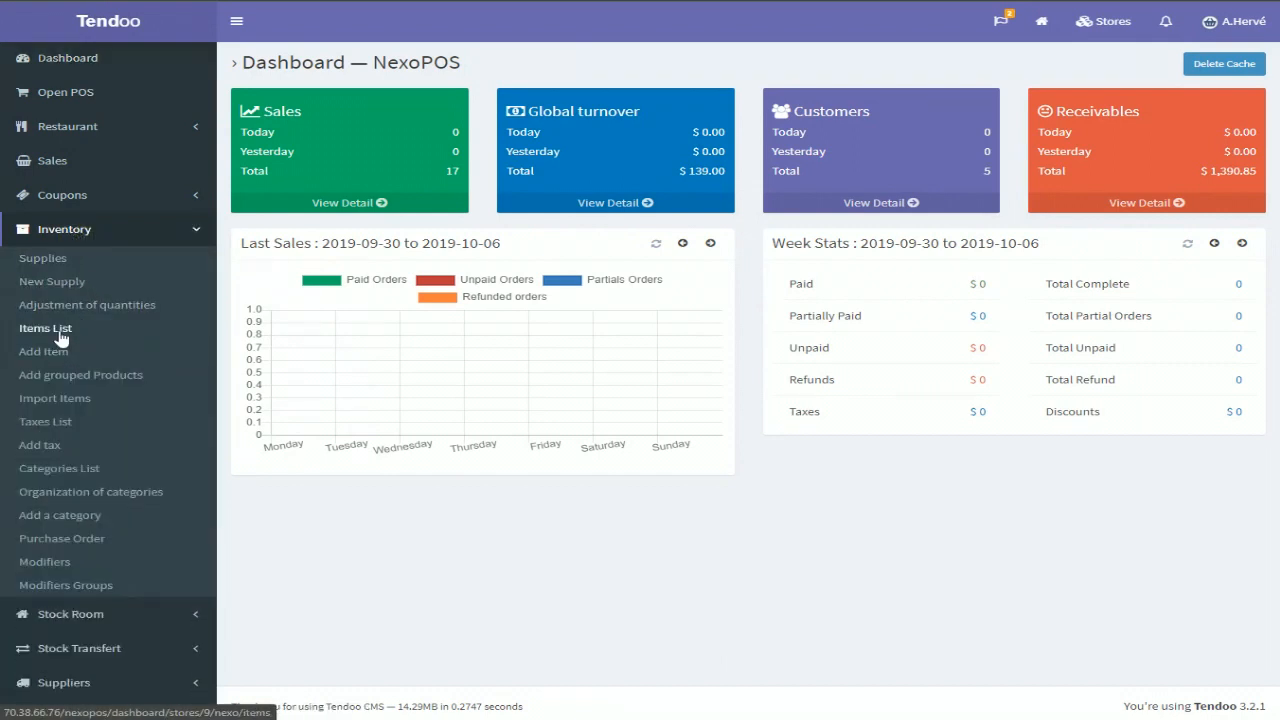
{"action": "left_click", "coordinate": [59, 335]}
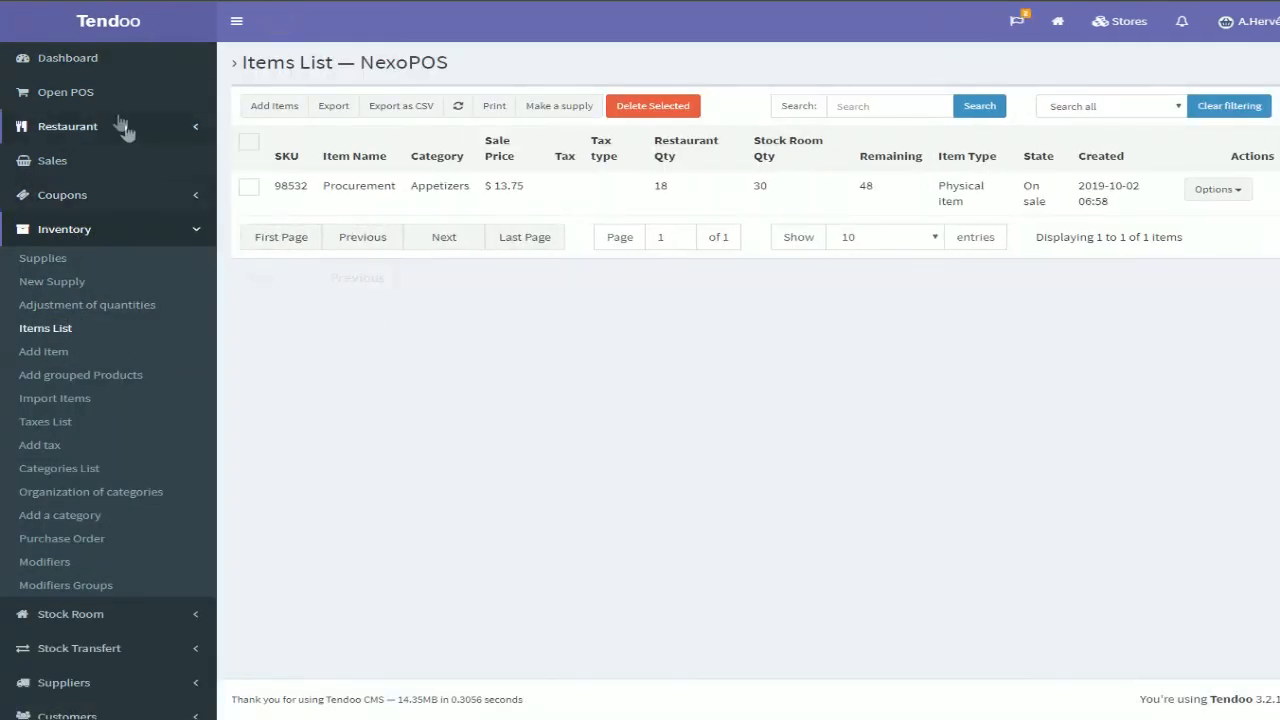
{"action": "left_click", "coordinate": [118, 77]}
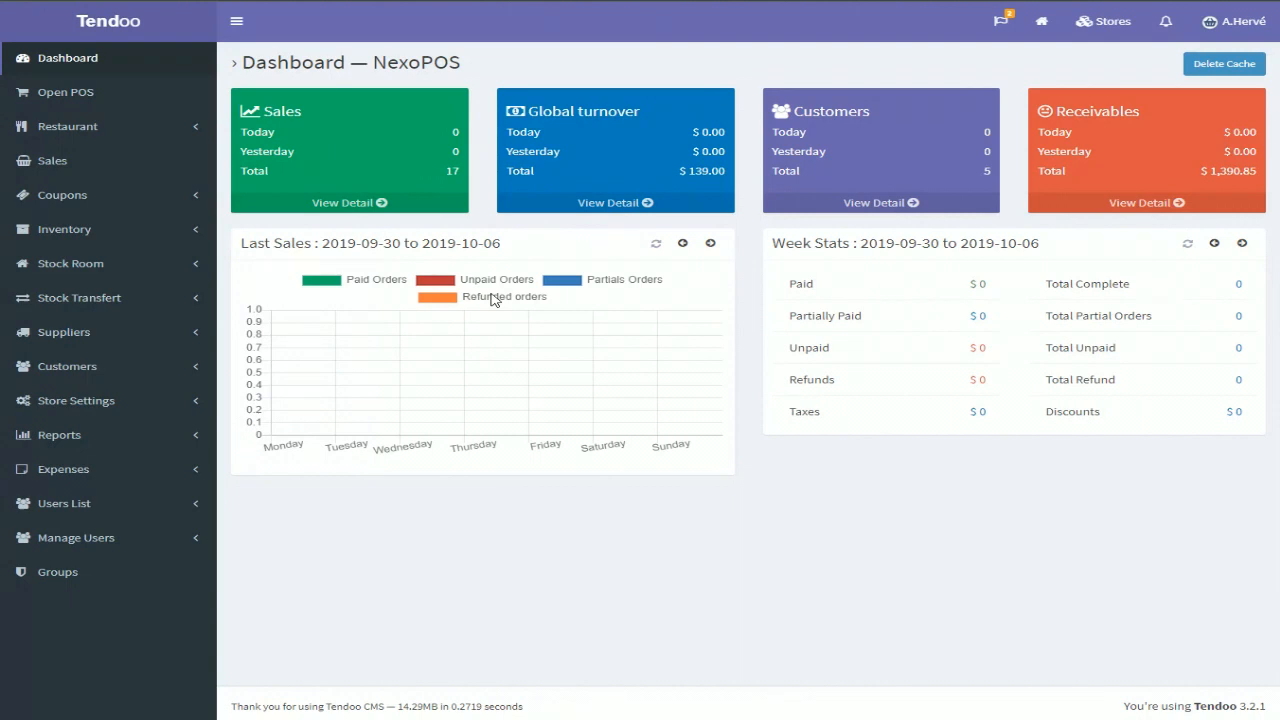
Examine the Enable Stock Room option in the Advanced tab of the store's general settings
{"action": "left_click", "coordinate": [104, 402]}
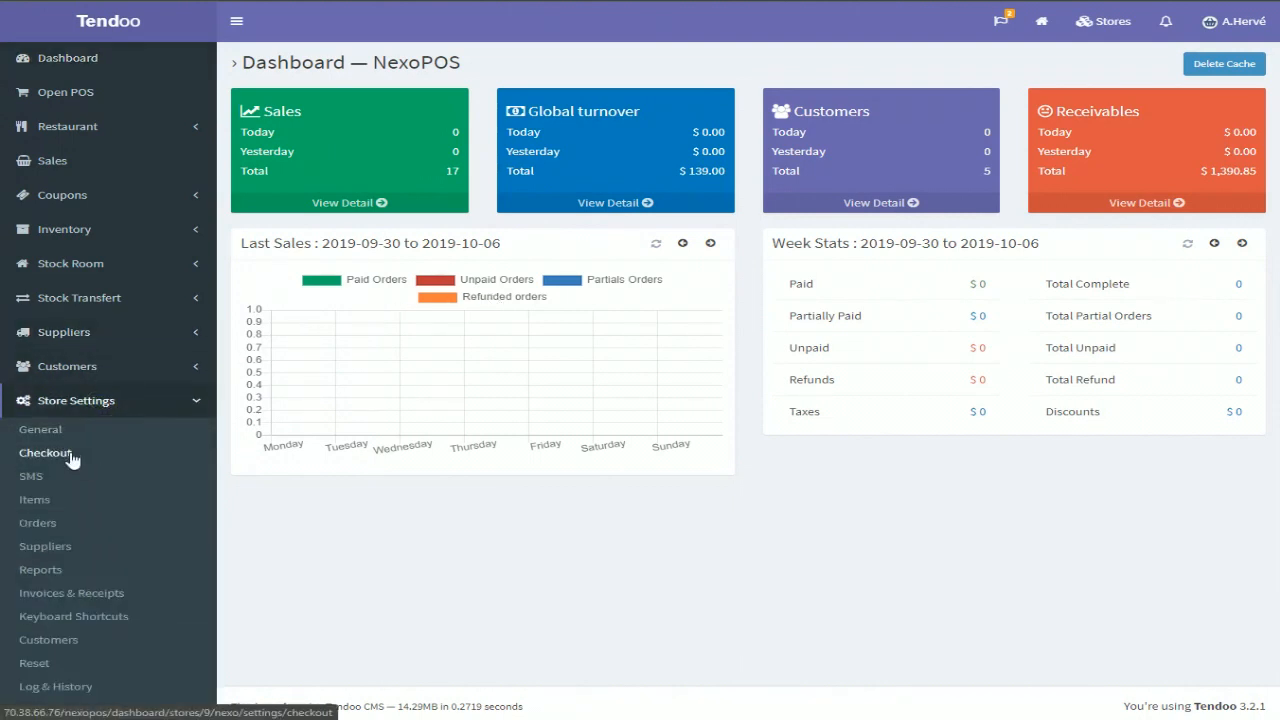
{"action": "left_click", "coordinate": [70, 433]}
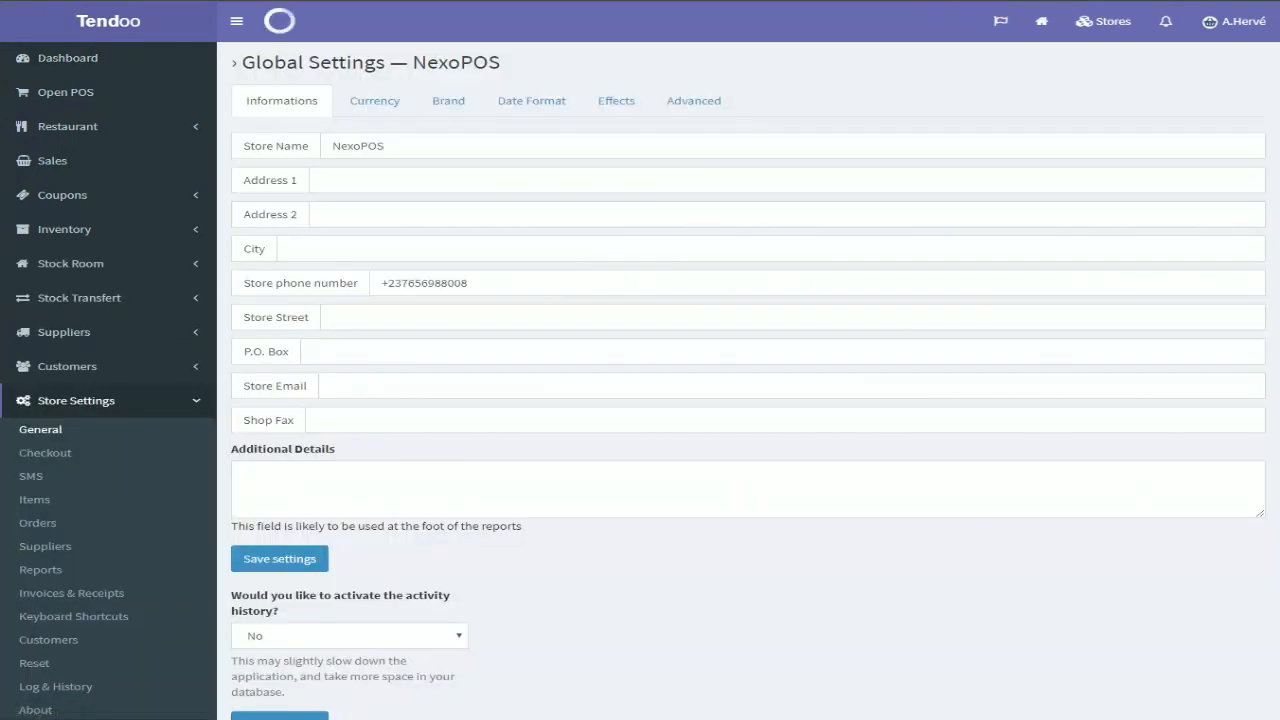
{"action": "left_click", "coordinate": [686, 106]}
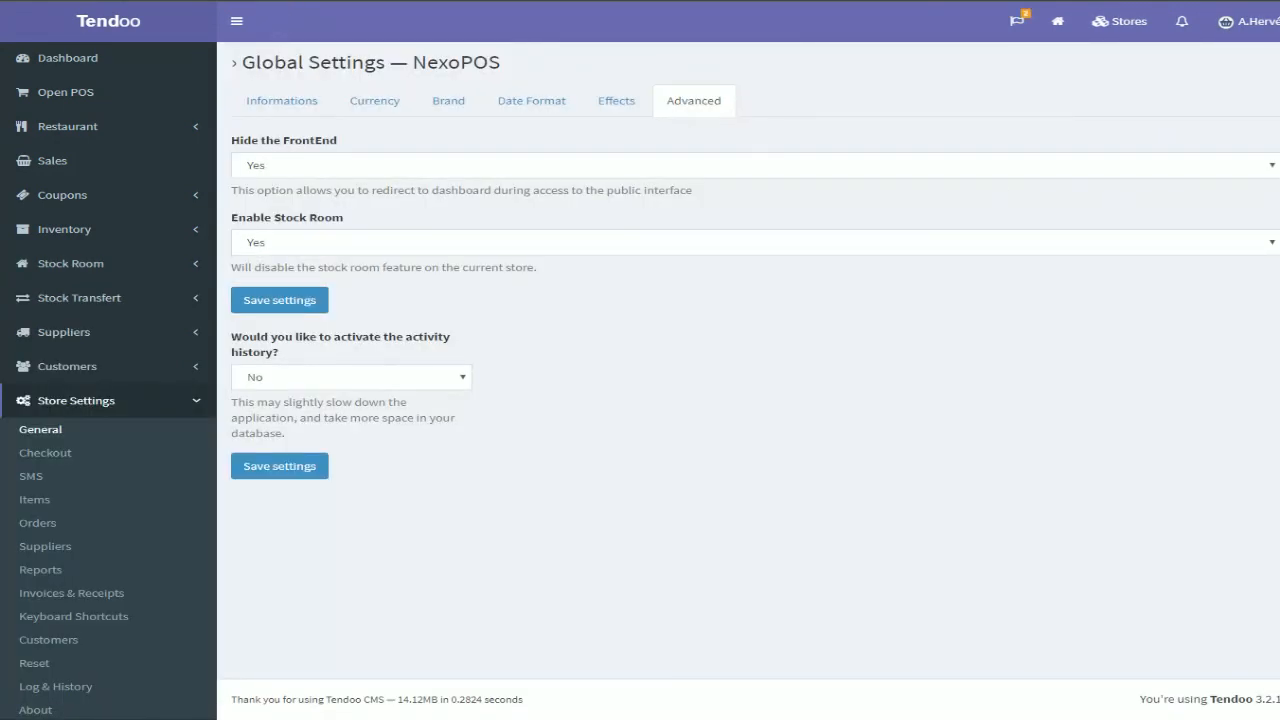
{"action": "left_click", "coordinate": [436, 253]}
{"action": "left_click", "coordinate": [437, 251]}
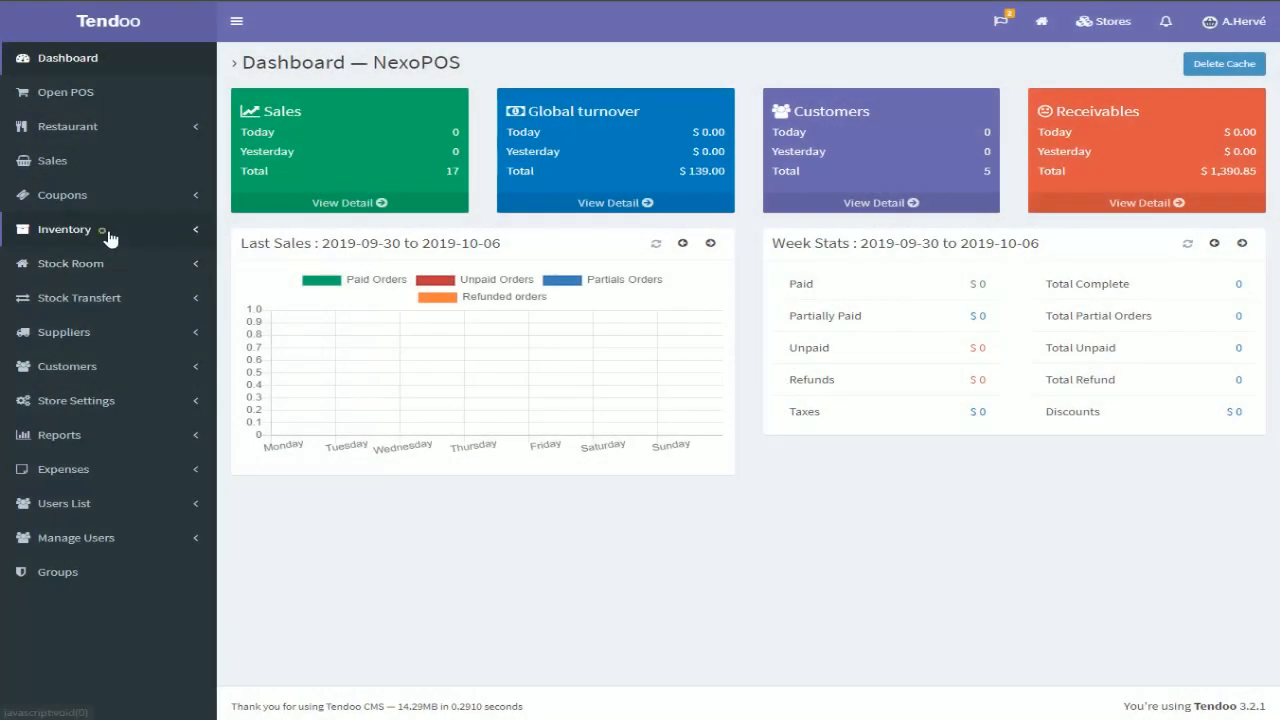
Start adding a new inventory item named Demo Product
{"action": "left_click", "coordinate": [108, 233]}
{"action": "left_click", "coordinate": [73, 353]}
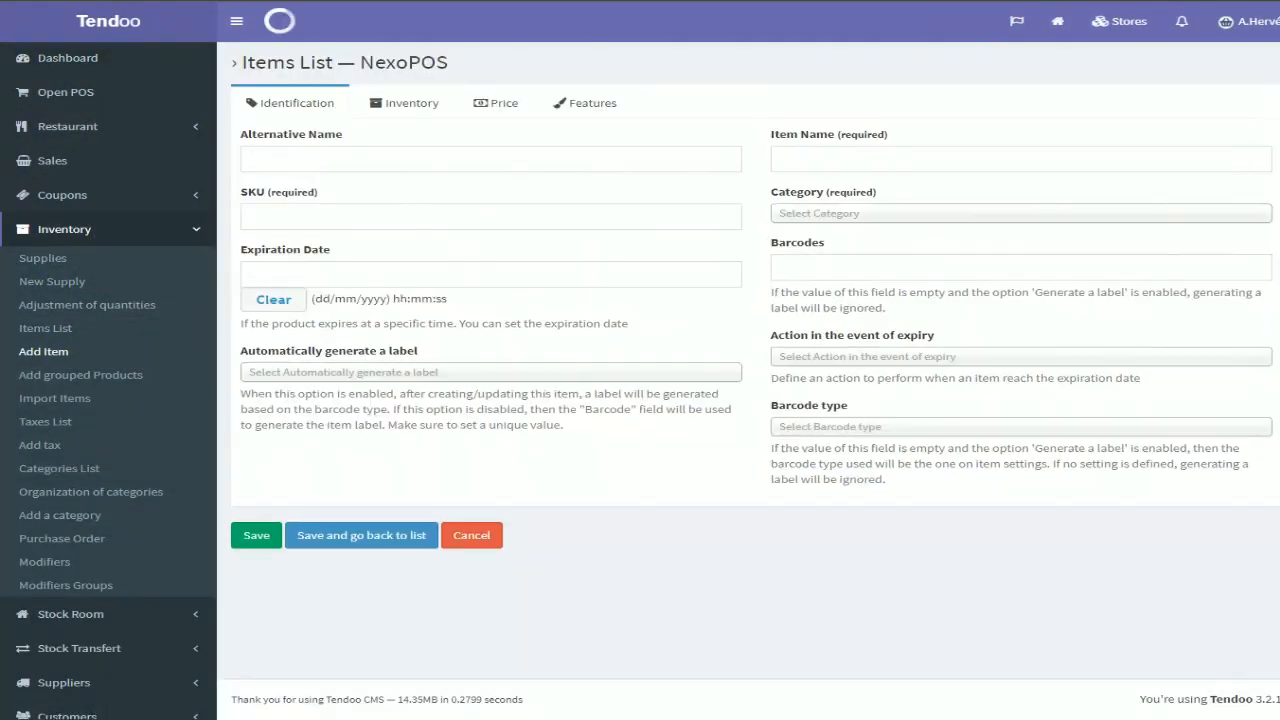
{"action": "left_click", "coordinate": [797, 160]}
{"action": "type", "text": "Demo Product"}
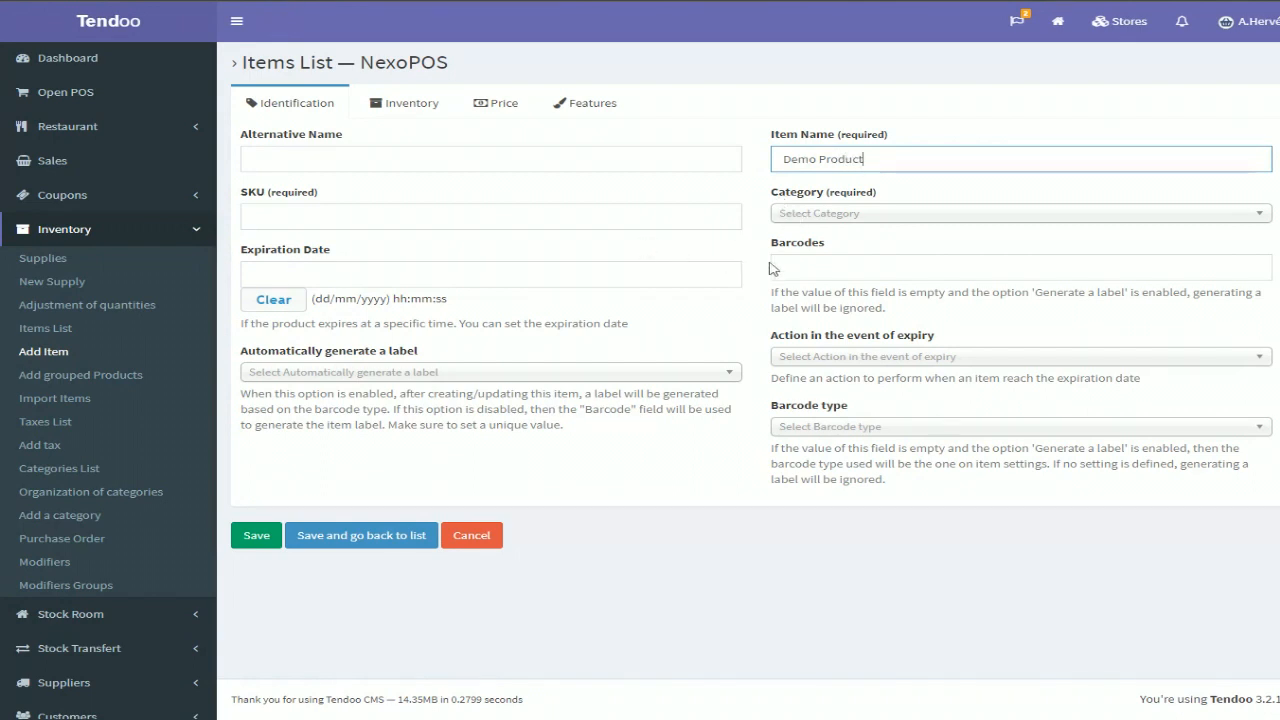
Give the item the barcode 874631 and the category Breads
{"action": "left_click", "coordinate": [851, 267]}
{"action": "type", "text": "874631"}
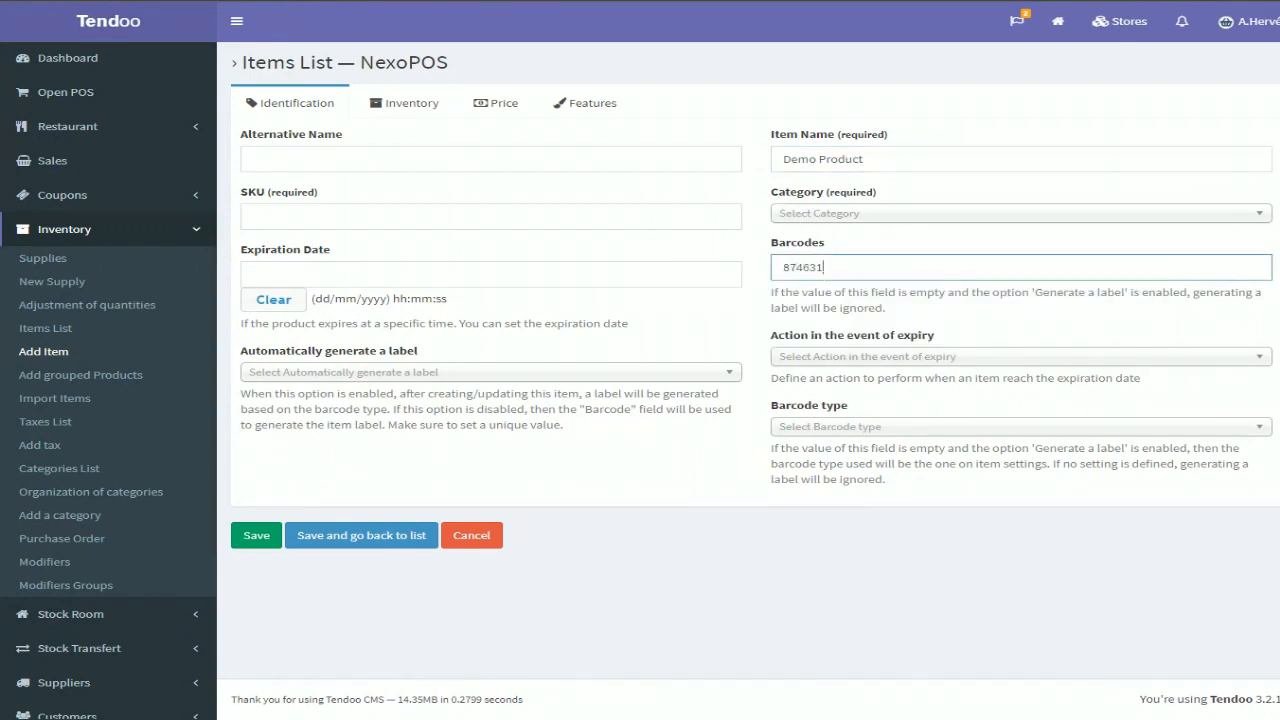
{"action": "left_click", "coordinate": [862, 215]}
{"action": "left_click", "coordinate": [840, 277]}
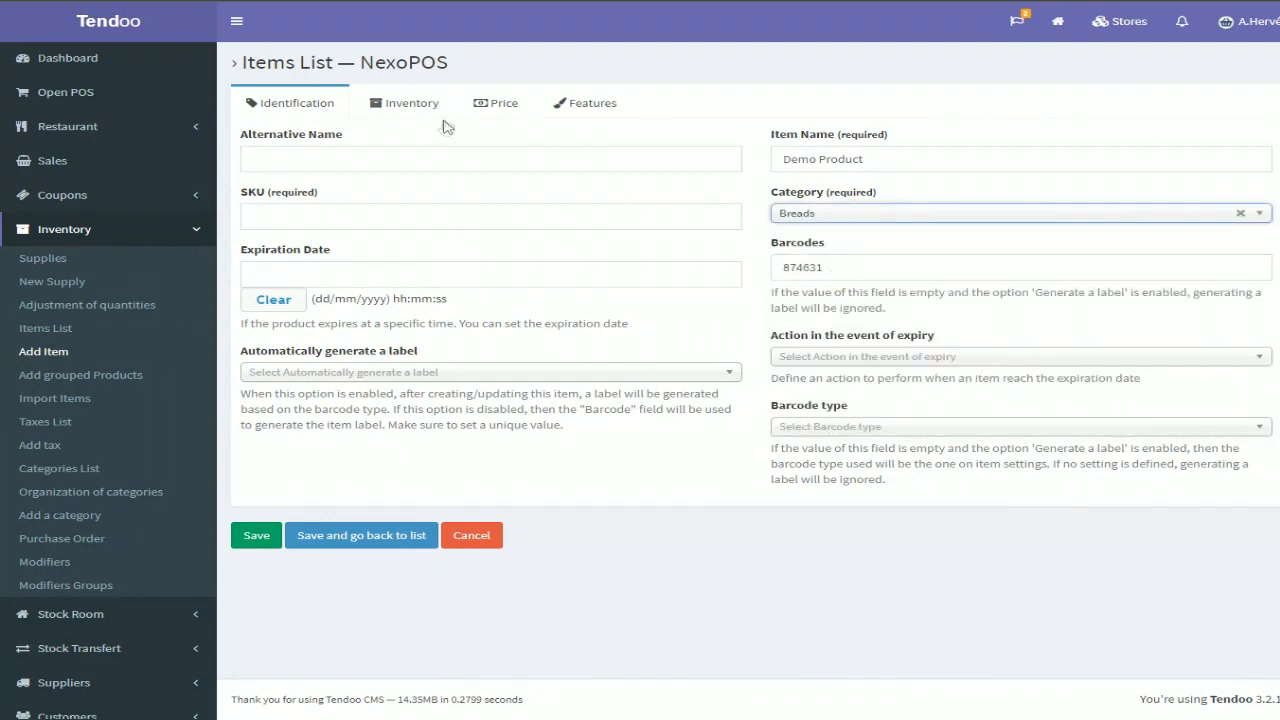
Set the item's state to On sale, type to Physical item, and stock management to Enabled
{"action": "left_click", "coordinate": [406, 104]}
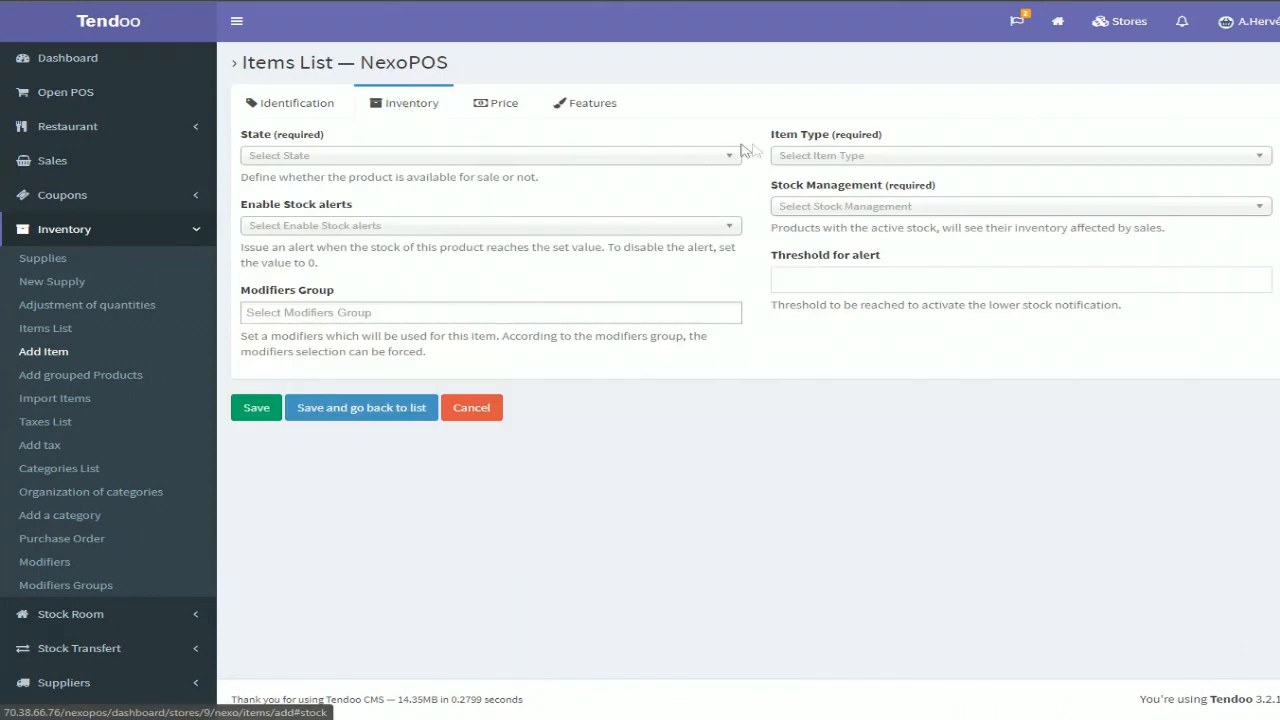
{"action": "left_click", "coordinate": [790, 156]}
{"action": "left_click", "coordinate": [592, 153]}
{"action": "left_click", "coordinate": [290, 200]}
{"action": "left_click", "coordinate": [786, 155]}
{"action": "left_click", "coordinate": [813, 199]}
{"action": "left_click", "coordinate": [826, 207]}
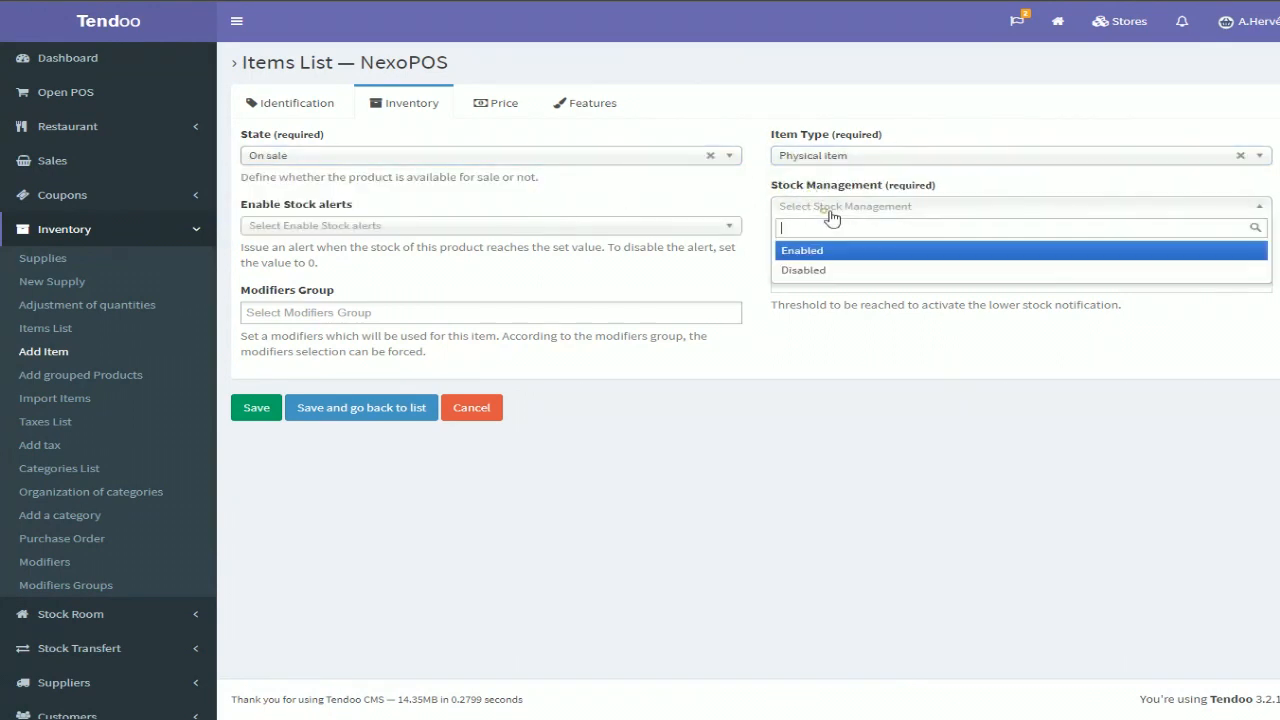
{"action": "left_click", "coordinate": [808, 250]}
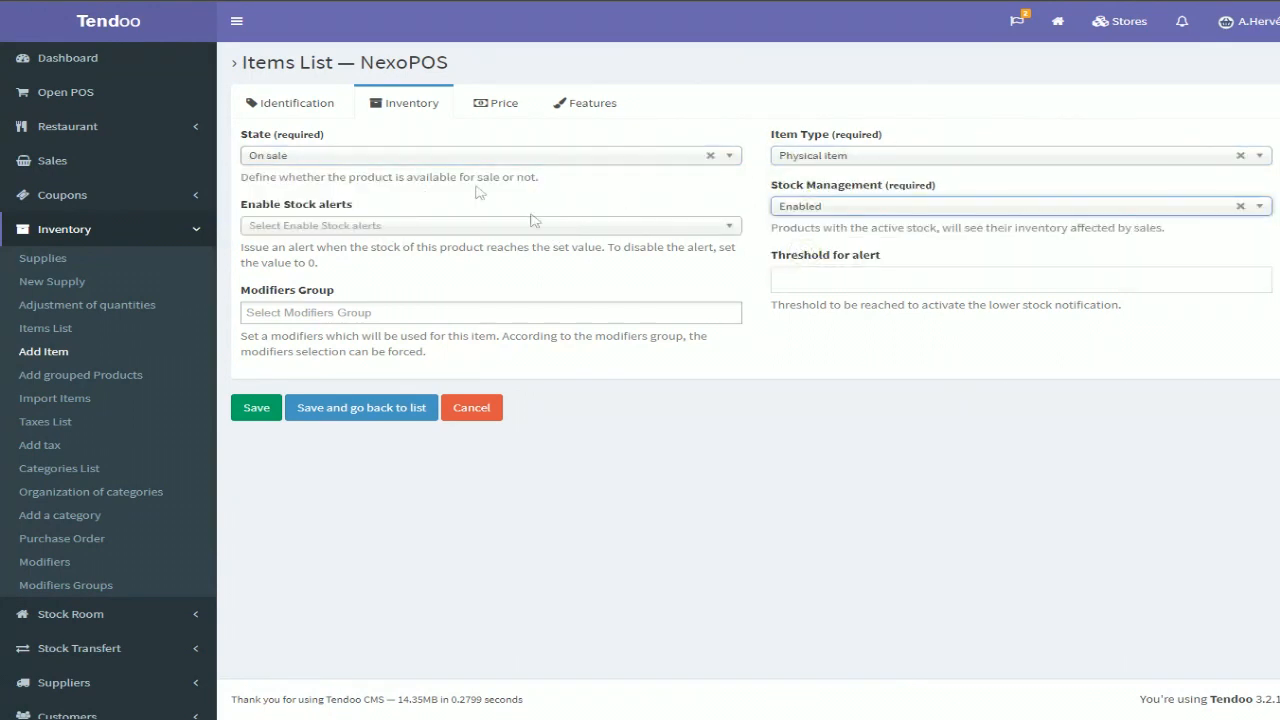
Set the item's sale price to 15 and save it, returning to the items list
{"action": "left_click", "coordinate": [503, 105]}
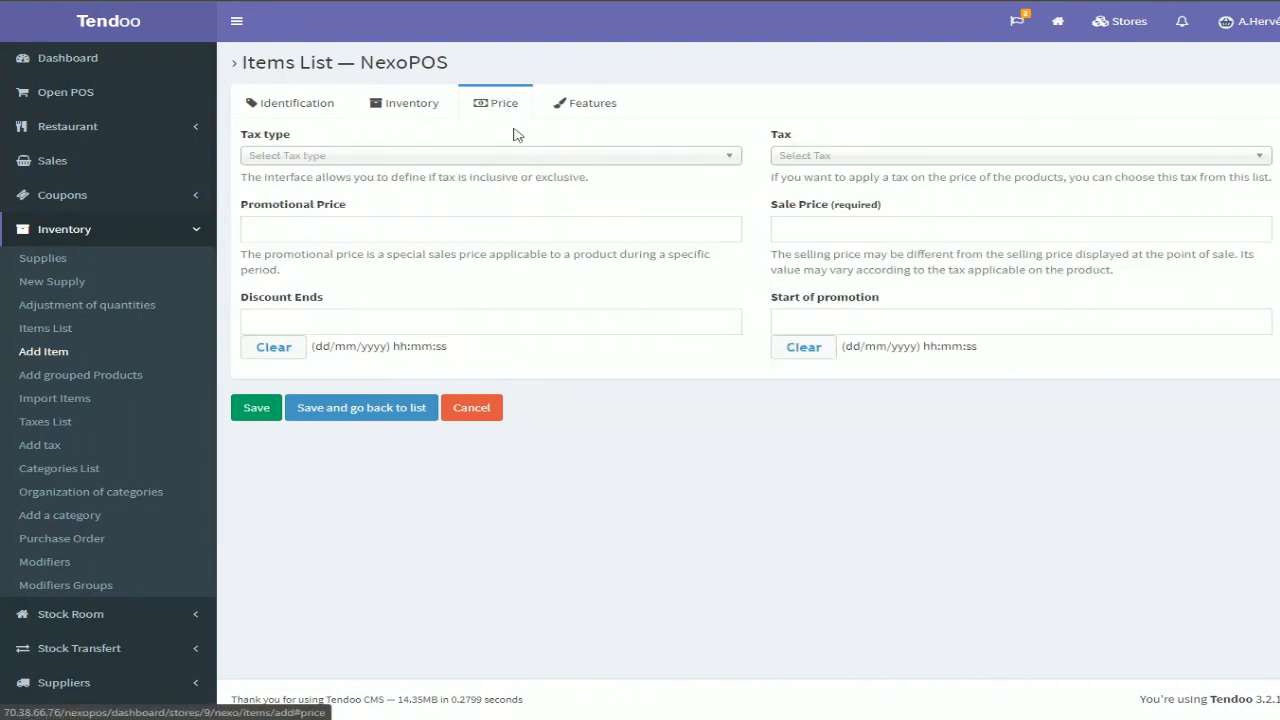
{"action": "left_click", "coordinate": [806, 229]}
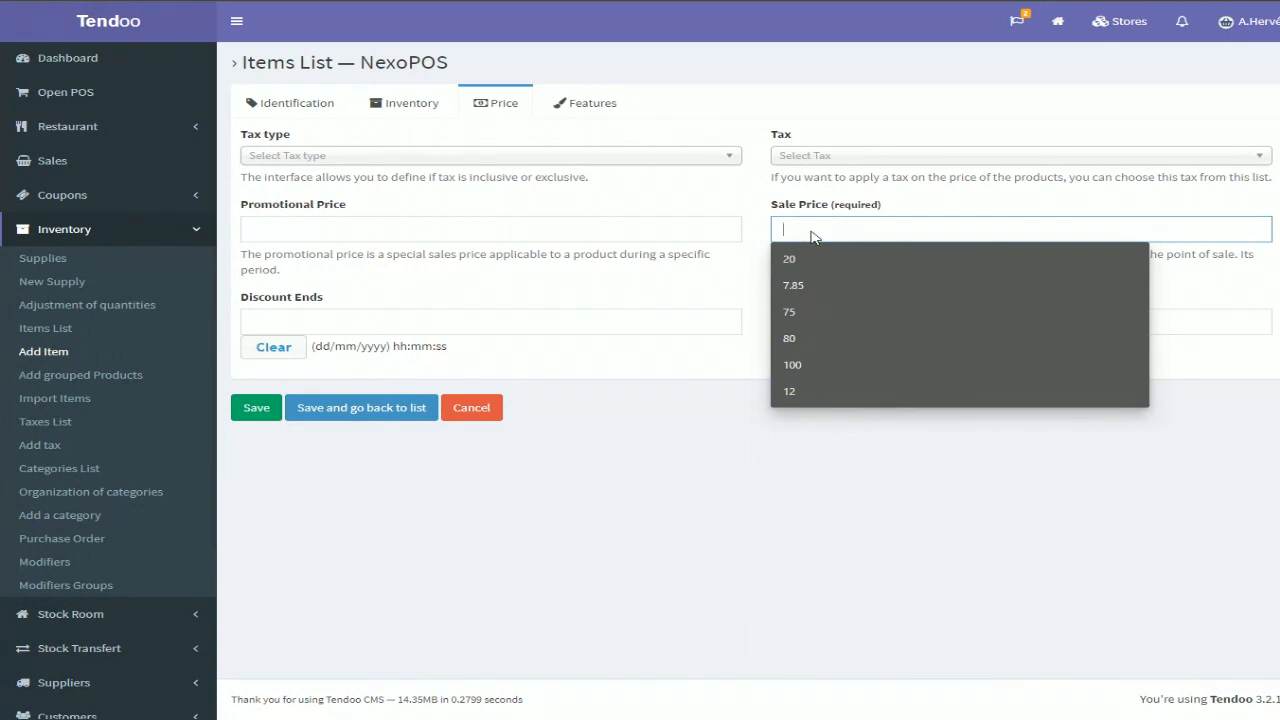
{"action": "type", "text": "1"}
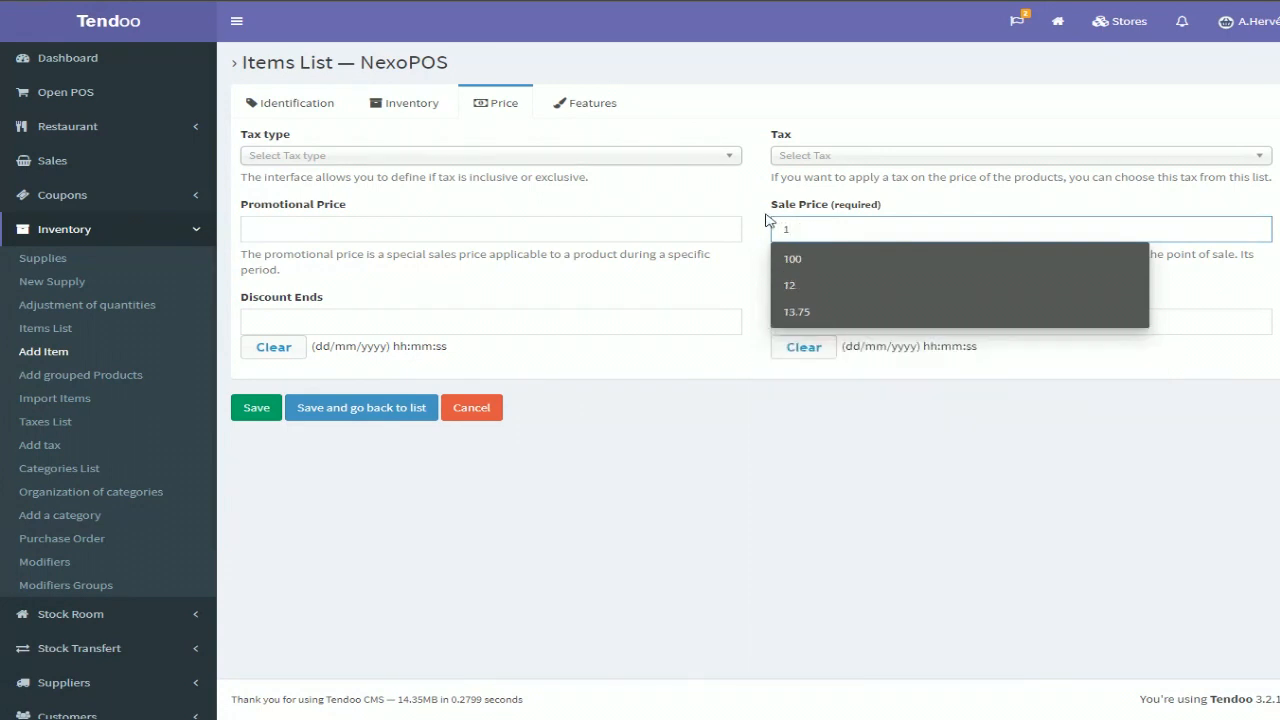
{"action": "type", "text": "5"}
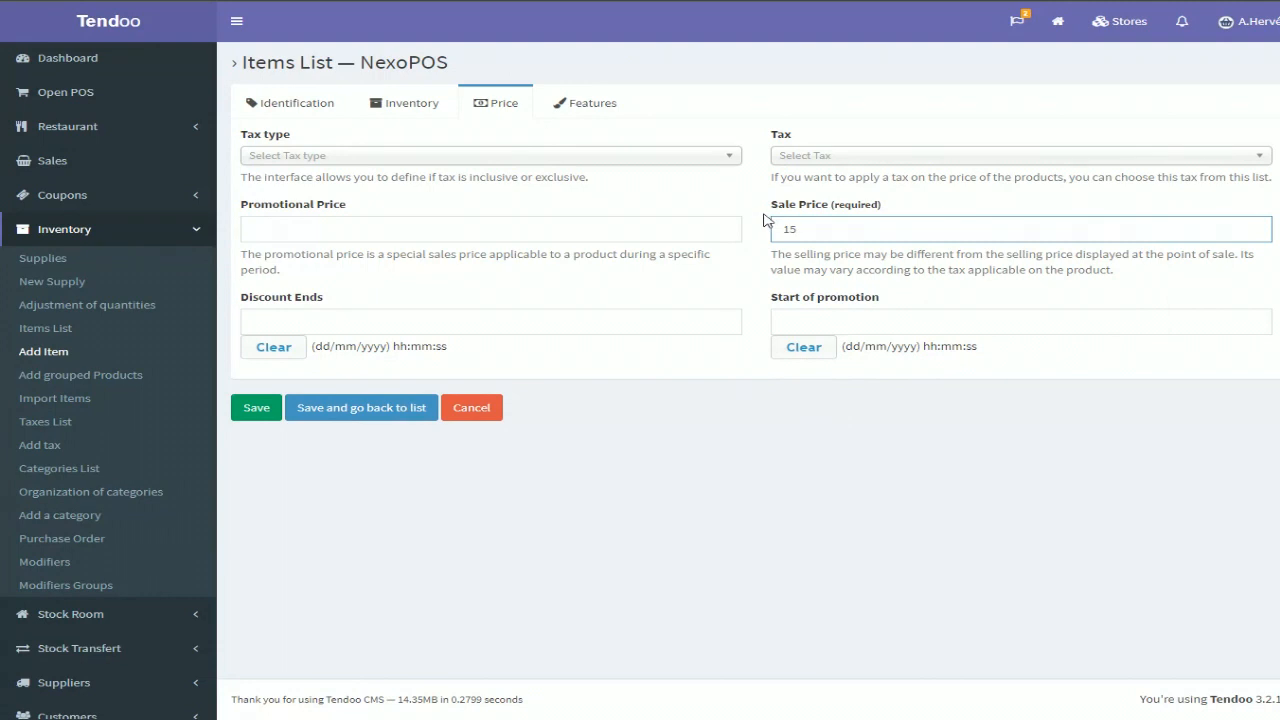
{"action": "left_click", "coordinate": [368, 410]}
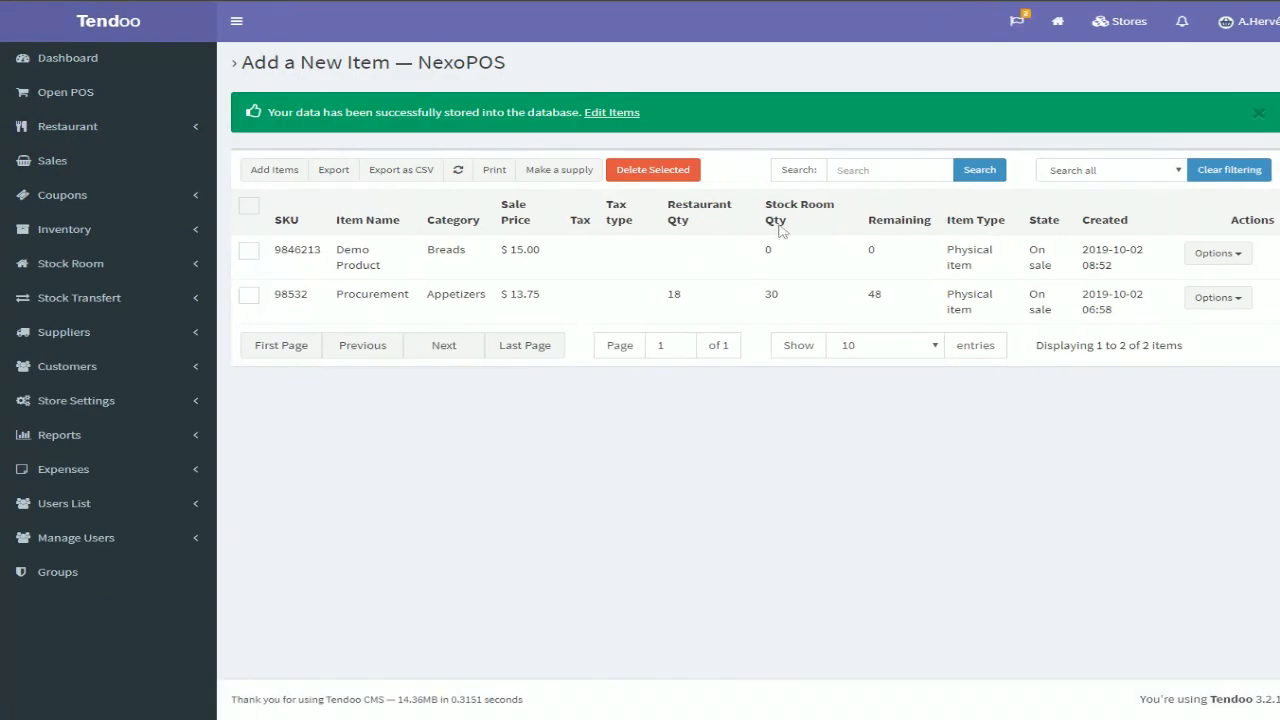
Open a new stock supply and add Demo Product to it by searching
{"action": "left_click", "coordinate": [96, 236]}
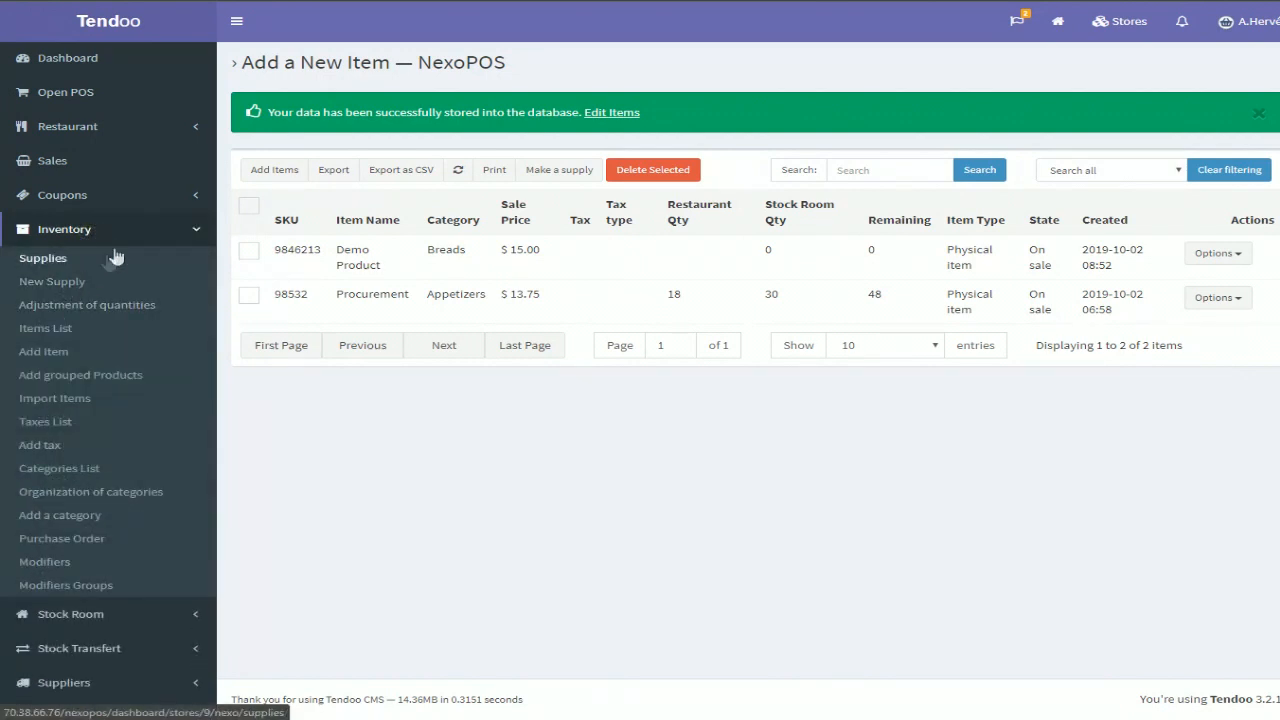
{"action": "left_click", "coordinate": [55, 284]}
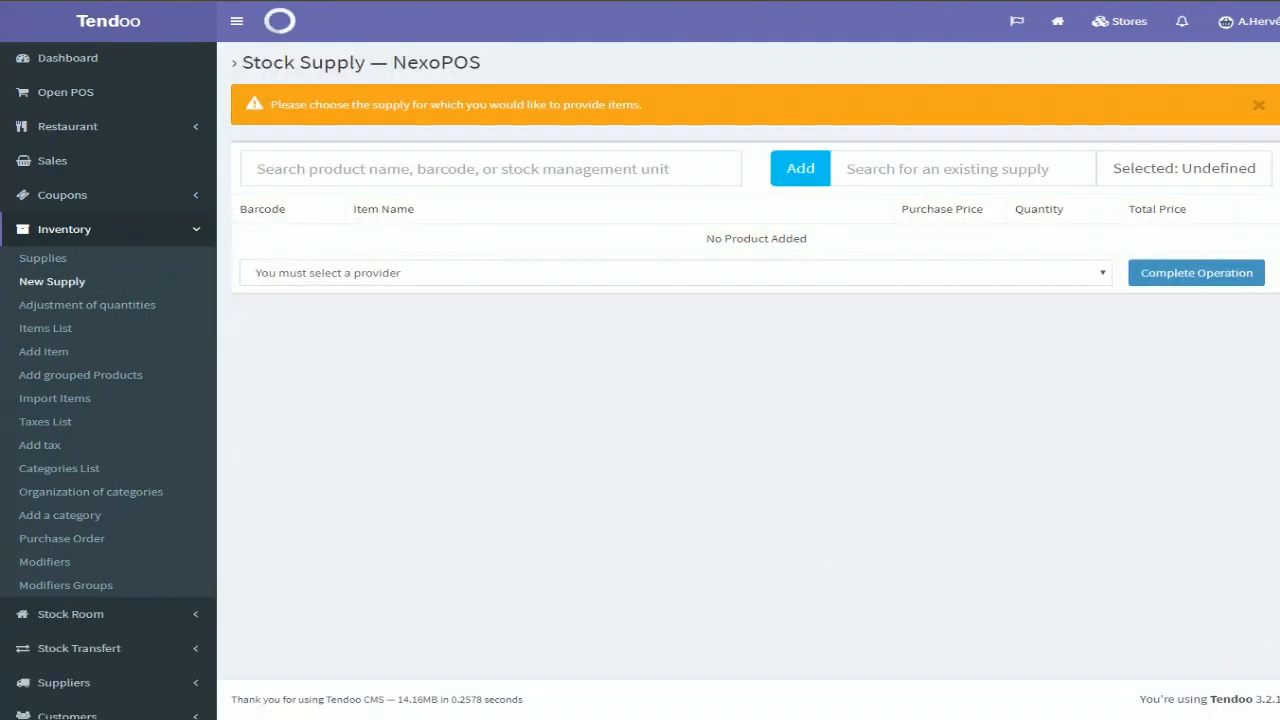
{"action": "left_click", "coordinate": [289, 180]}
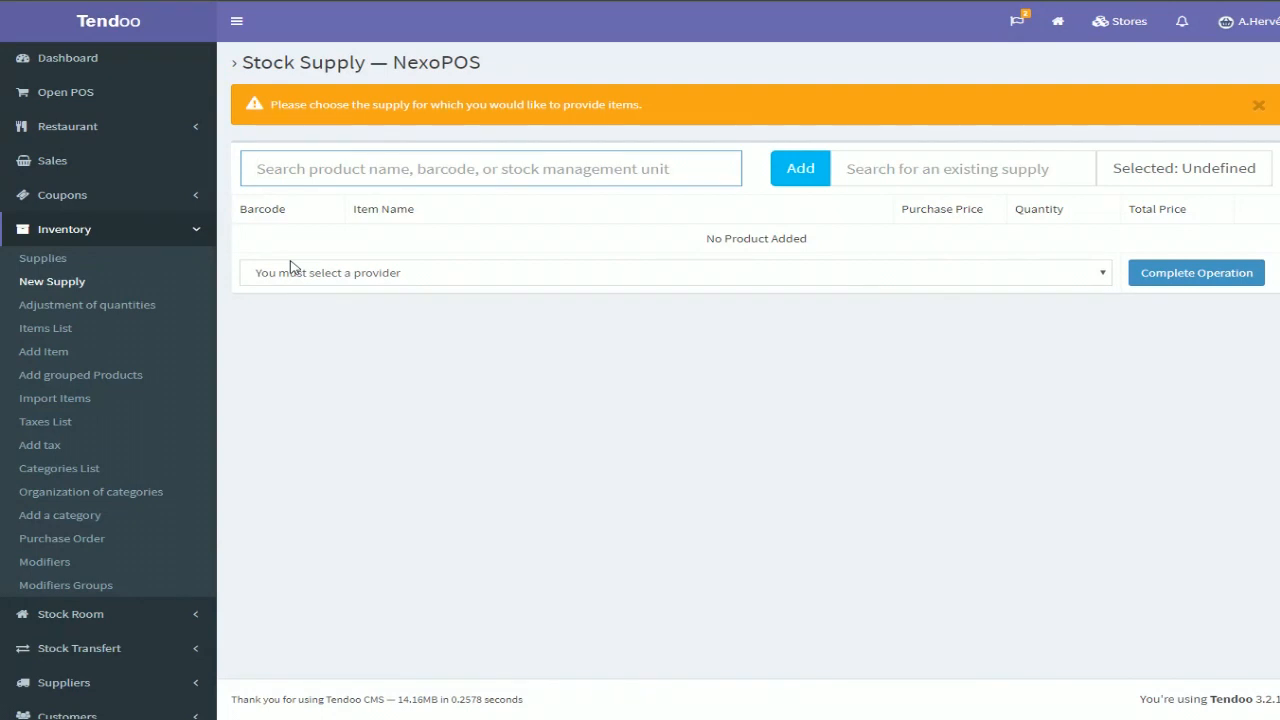
{"action": "type", "text": "Pr"}
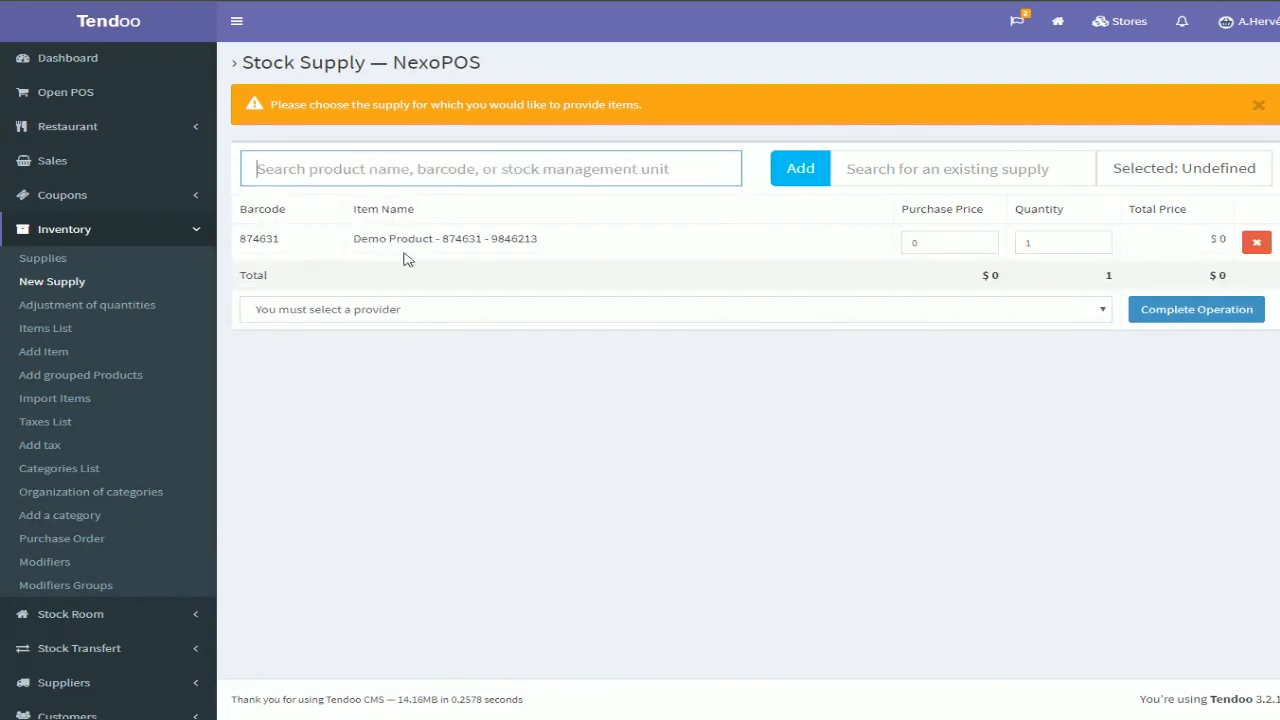
Set the supplied quantity to 100 and the purchase price to 8
{"action": "left_click", "coordinate": [1022, 242]}
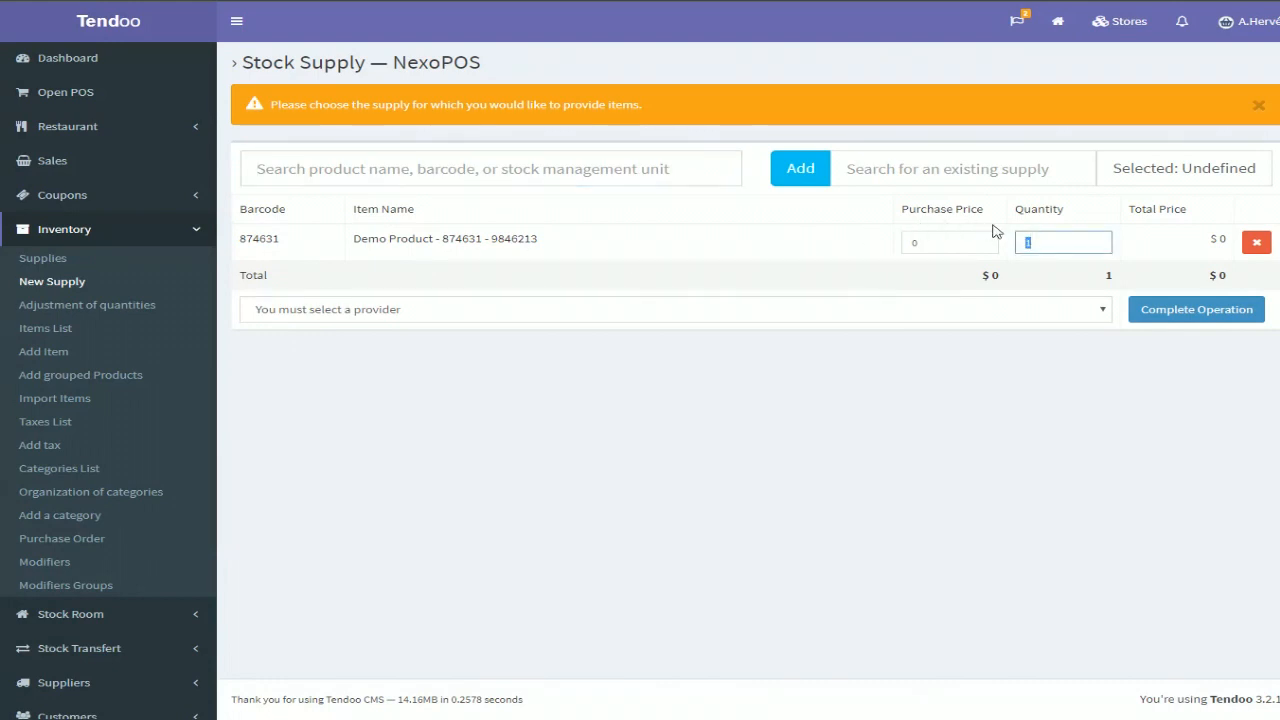
{"action": "left_click", "coordinate": [915, 242]}
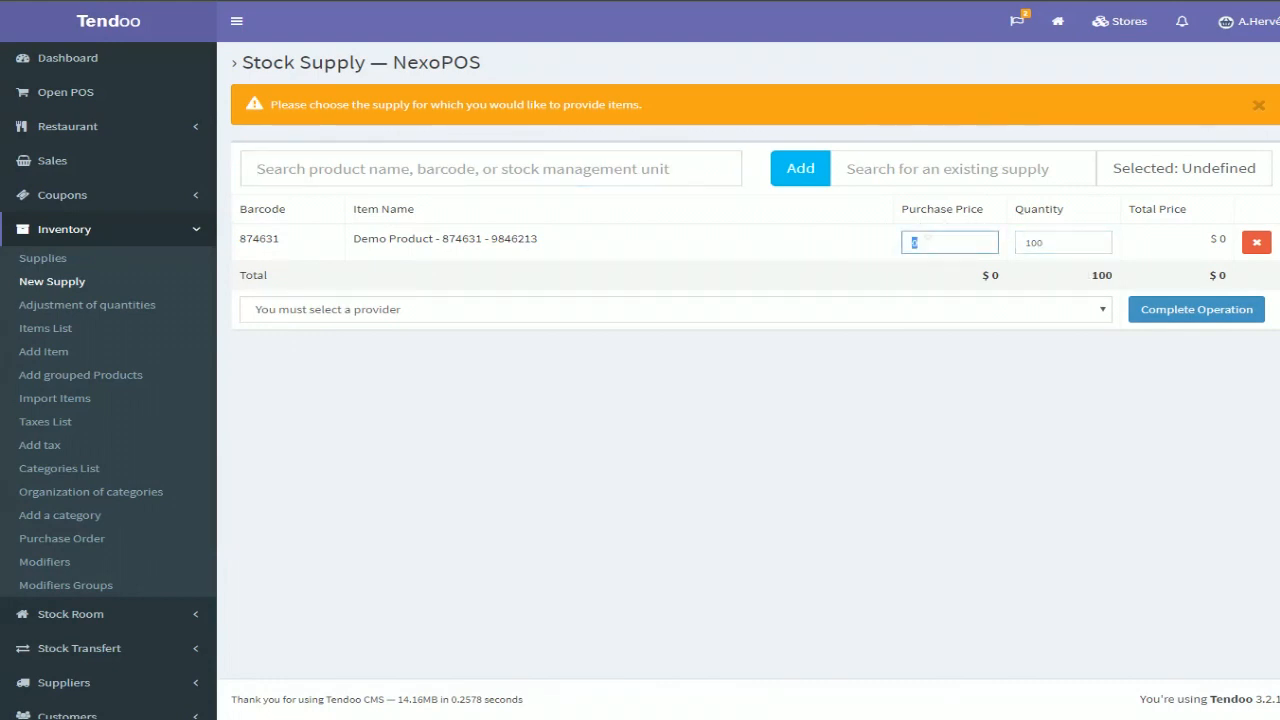
{"action": "type", "text": "898"}
{"action": "key", "text": "BackSpace"}
{"action": "key", "text": "BackSpace"}
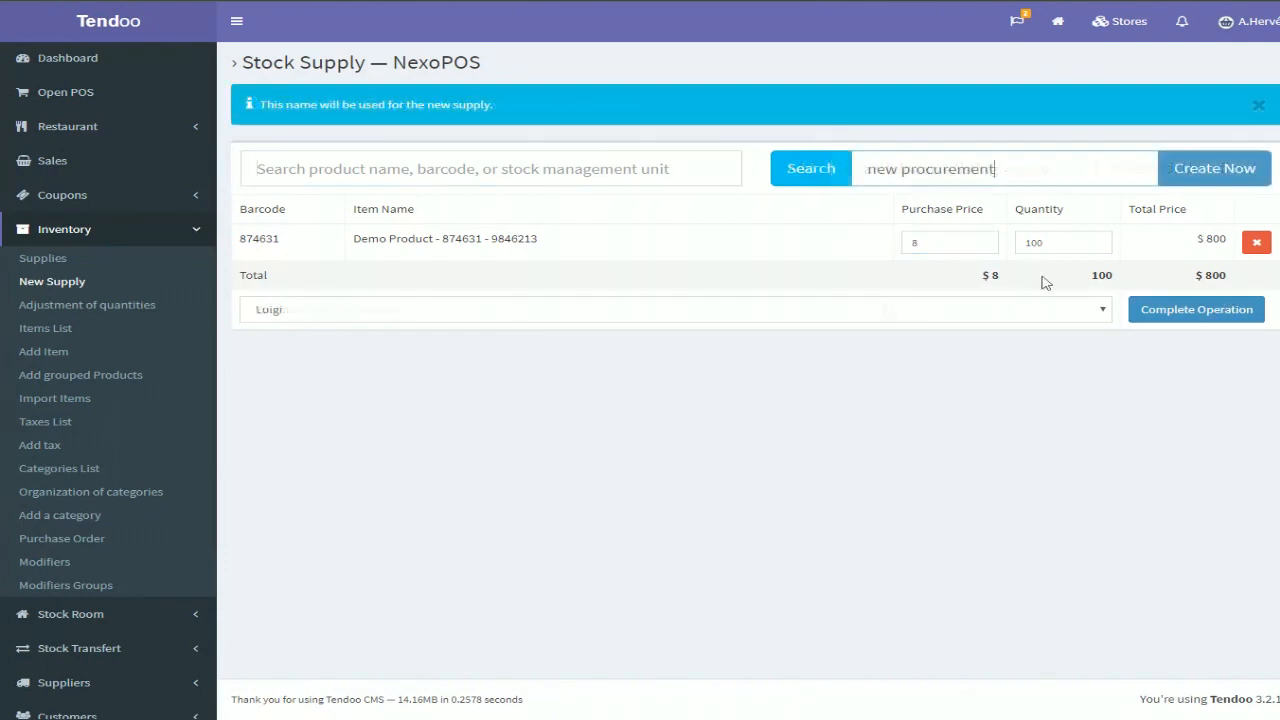
Complete the supply operation as new procurement from the selected provider and close the supply receipt
{"action": "left_click", "coordinate": [1166, 312]}
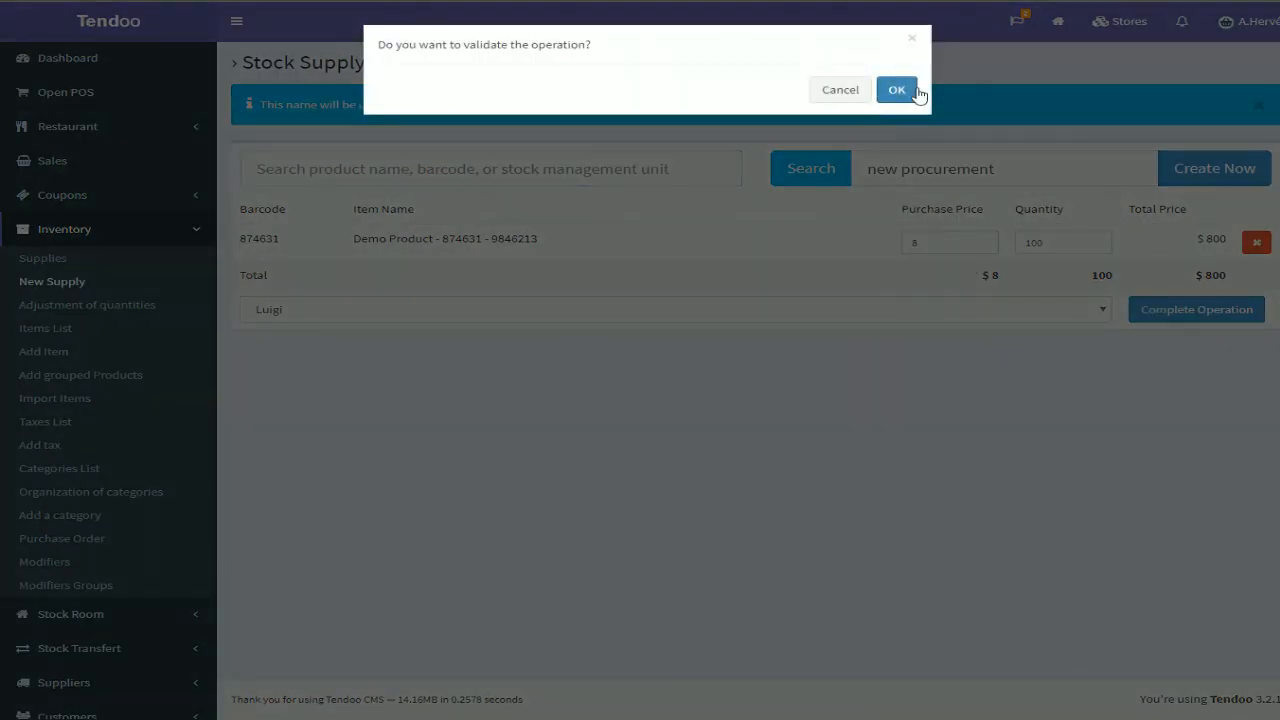
{"action": "left_click", "coordinate": [896, 90]}
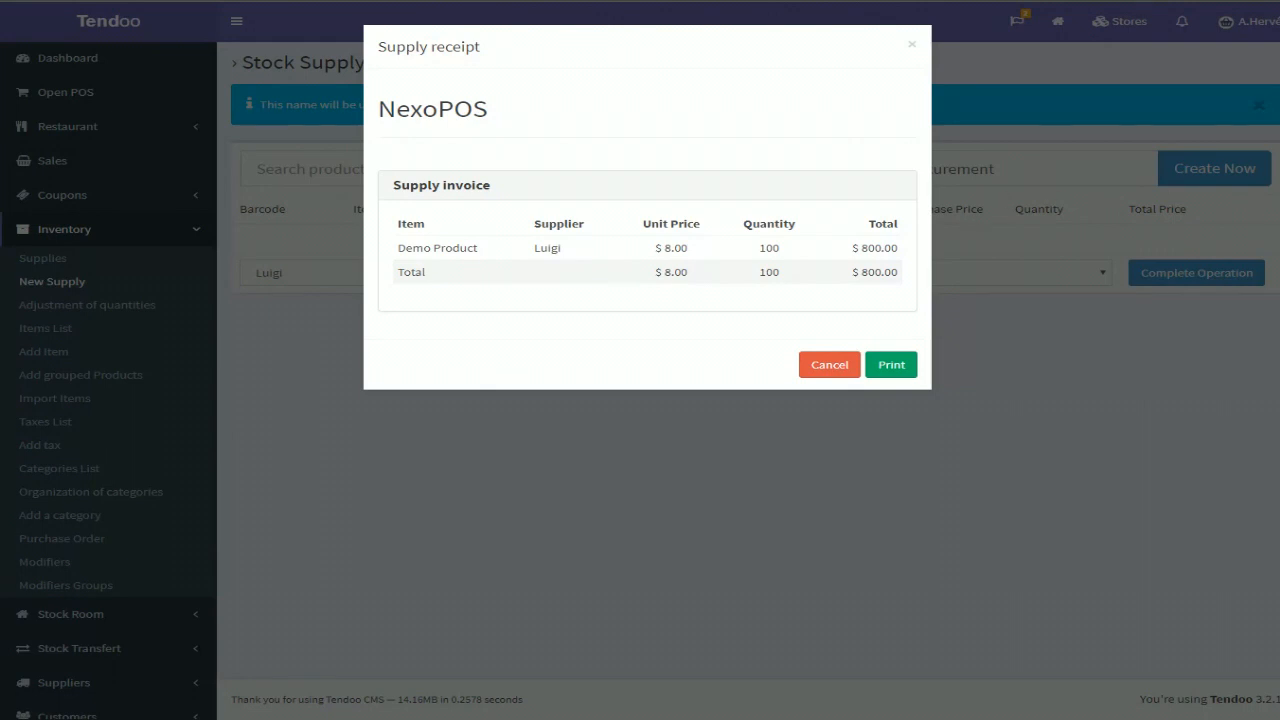
{"action": "left_click", "coordinate": [825, 365]}
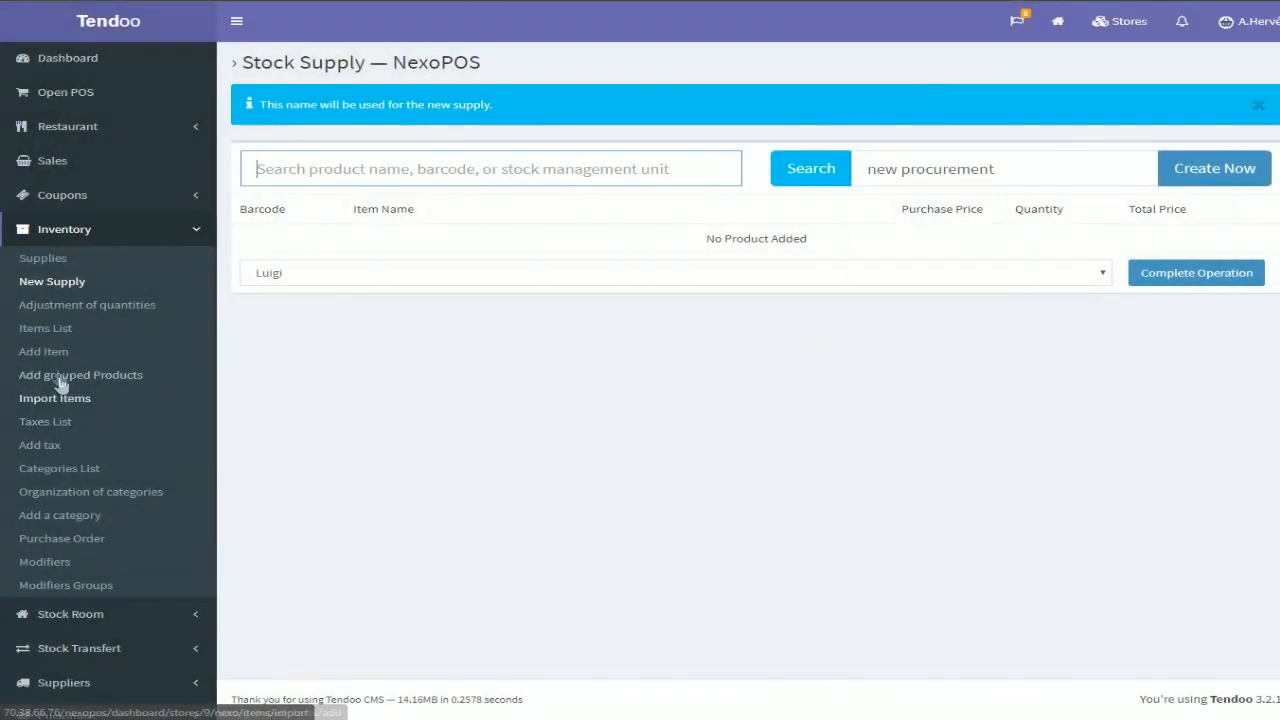
Review Demo Product's stock room quantity in the items list and the products offered in the POS
{"action": "left_click", "coordinate": [64, 338]}
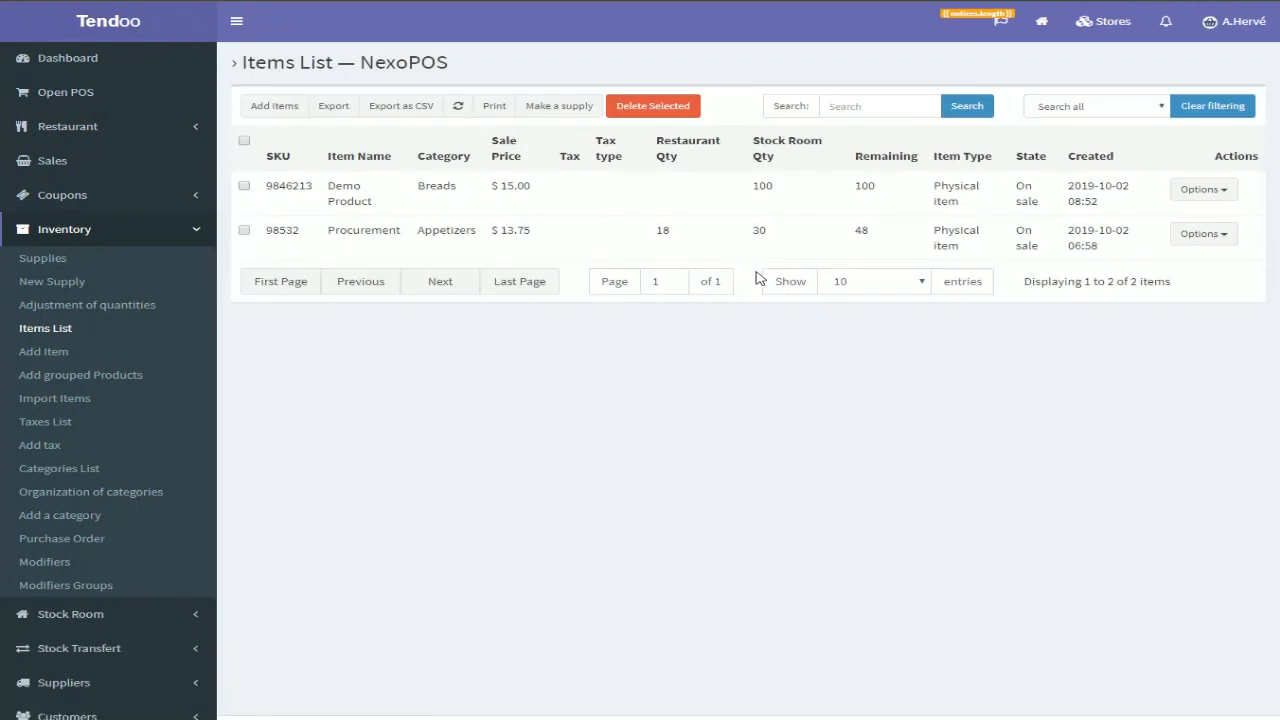
{"action": "double_click", "coordinate": [875, 187]}
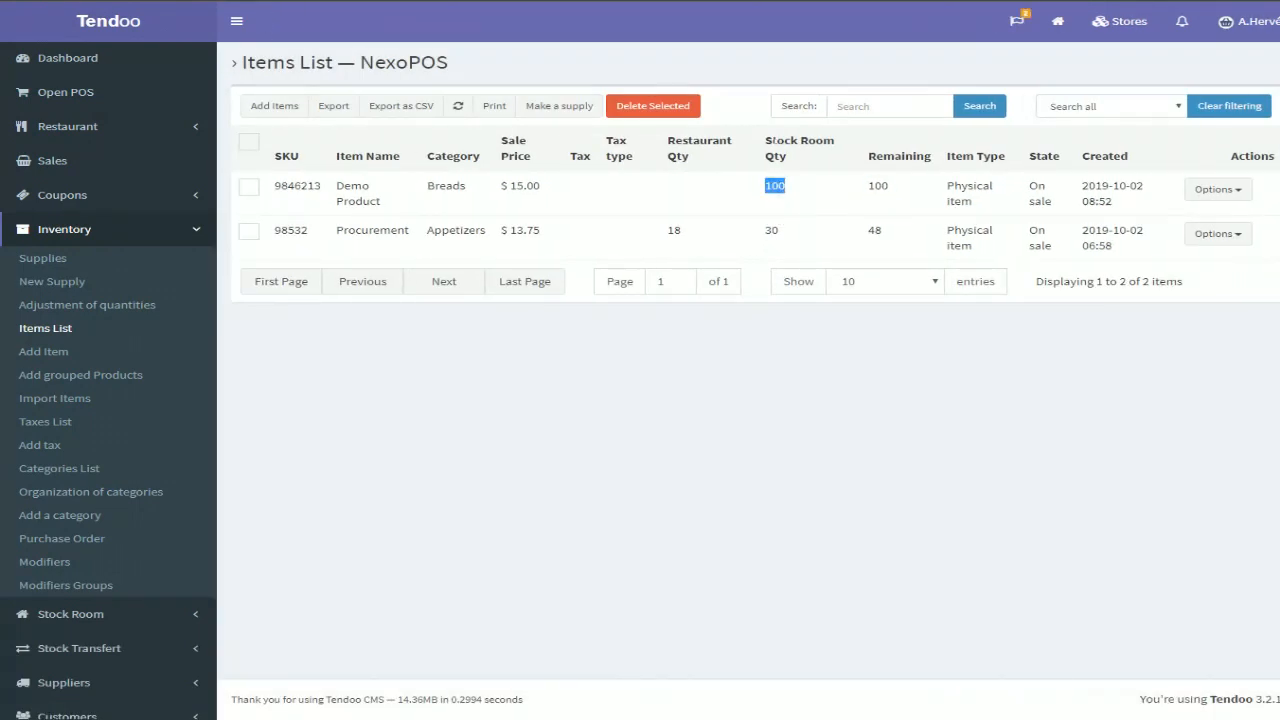
{"action": "left_click_drag", "start_coordinate": [766, 139], "coordinate": [796, 184]}
{"action": "left_click", "coordinate": [794, 187]}
{"action": "double_click", "coordinate": [783, 187]}
{"action": "left_click", "coordinate": [120, 95]}
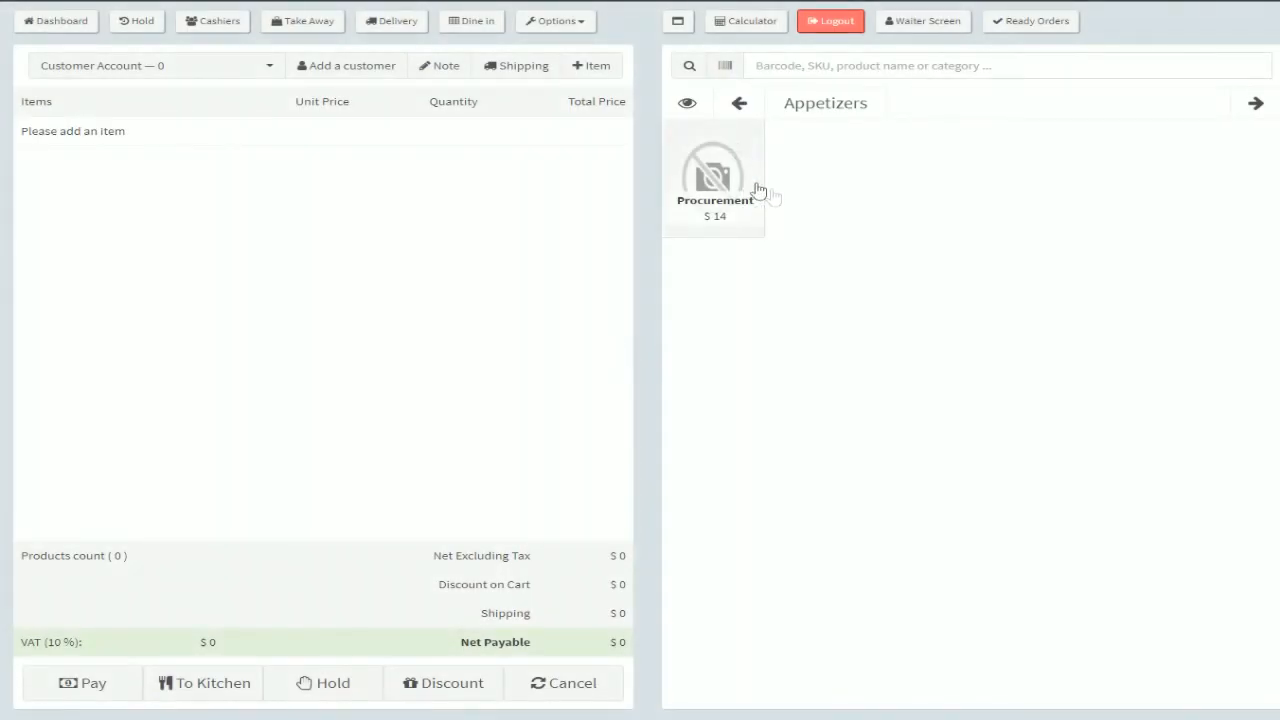
{"action": "left_click", "coordinate": [85, 32]}
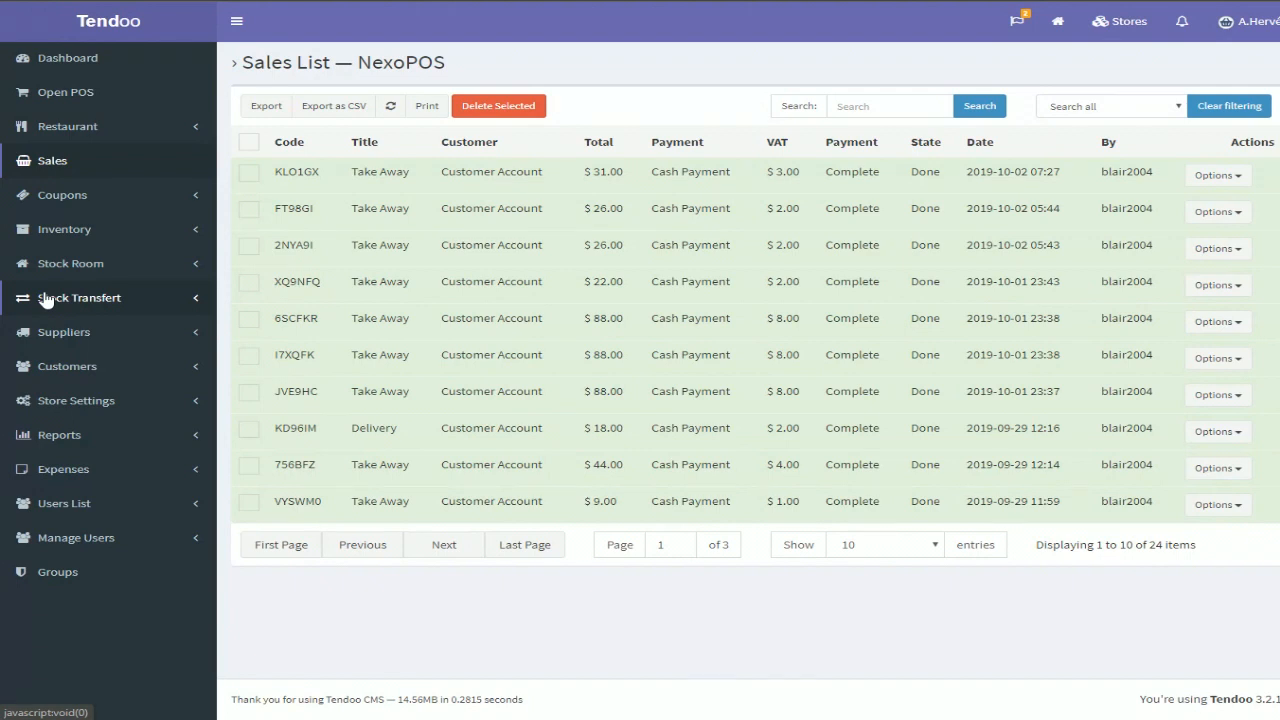
Open a new stock room stock out and add Demo Product to it by searching
{"action": "left_click", "coordinate": [72, 265]}
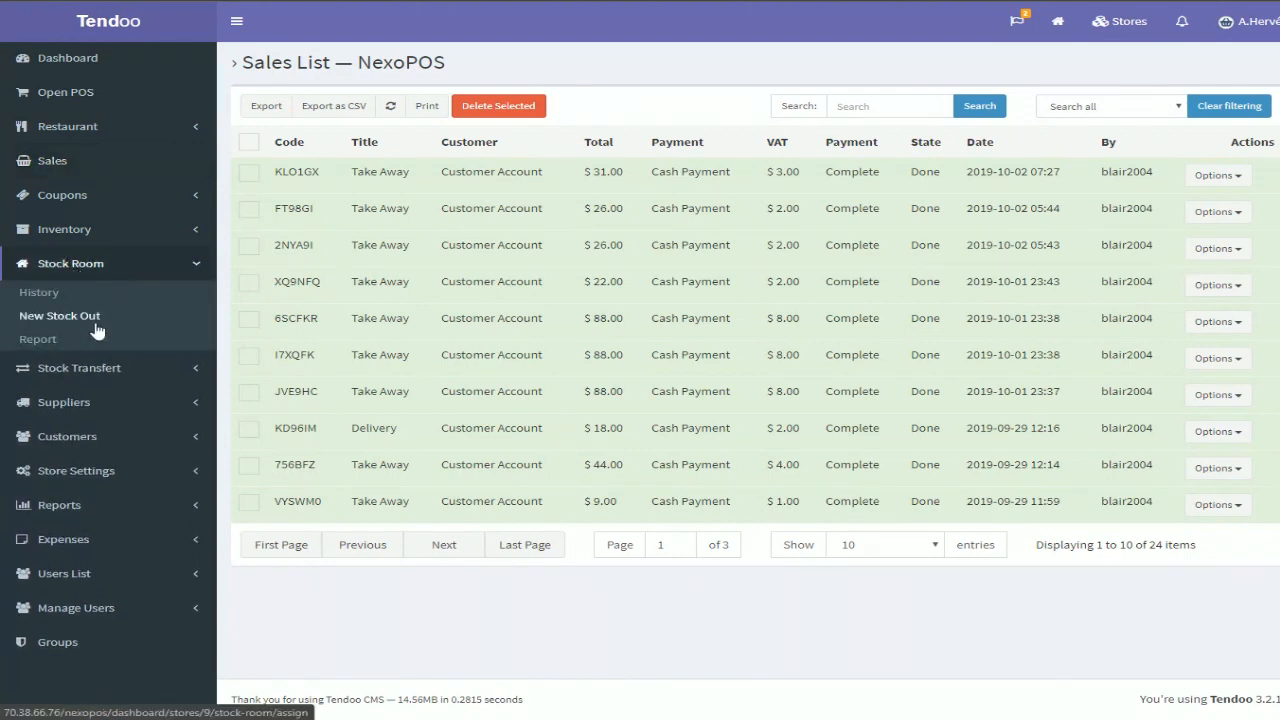
{"action": "left_click", "coordinate": [84, 317]}
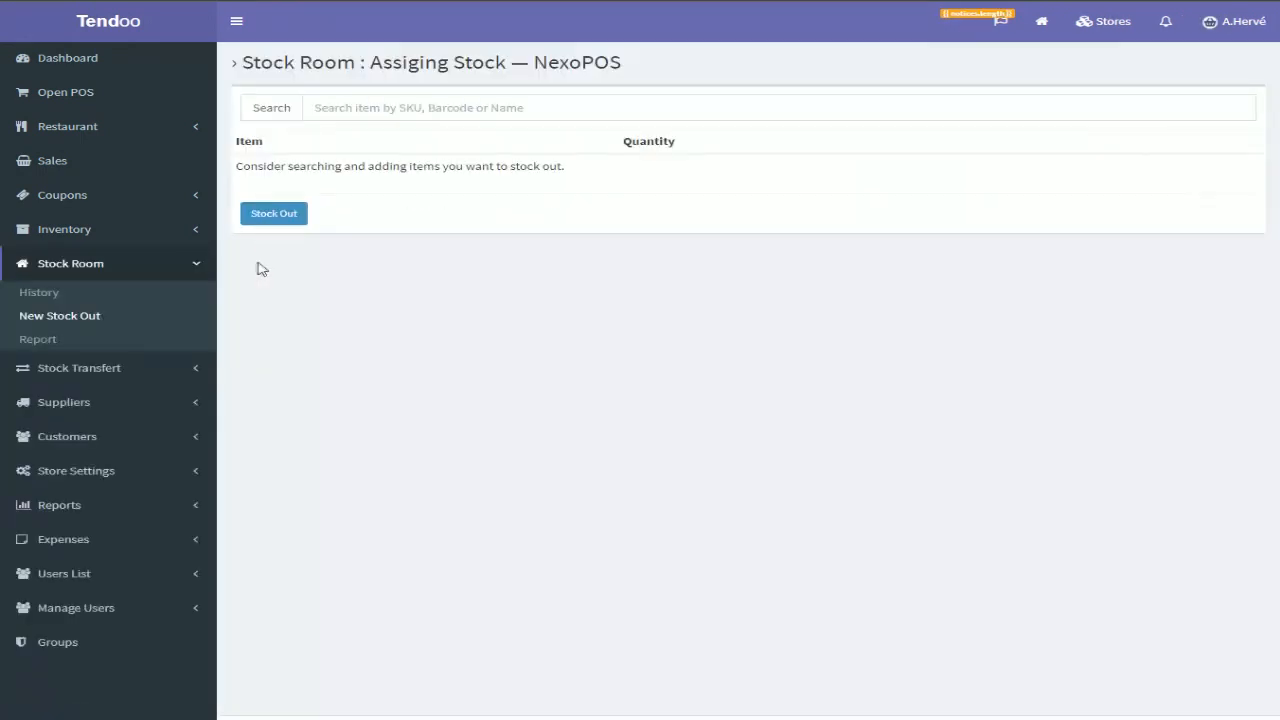
{"action": "left_click", "coordinate": [320, 108]}
{"action": "type", "text": "Pr"}
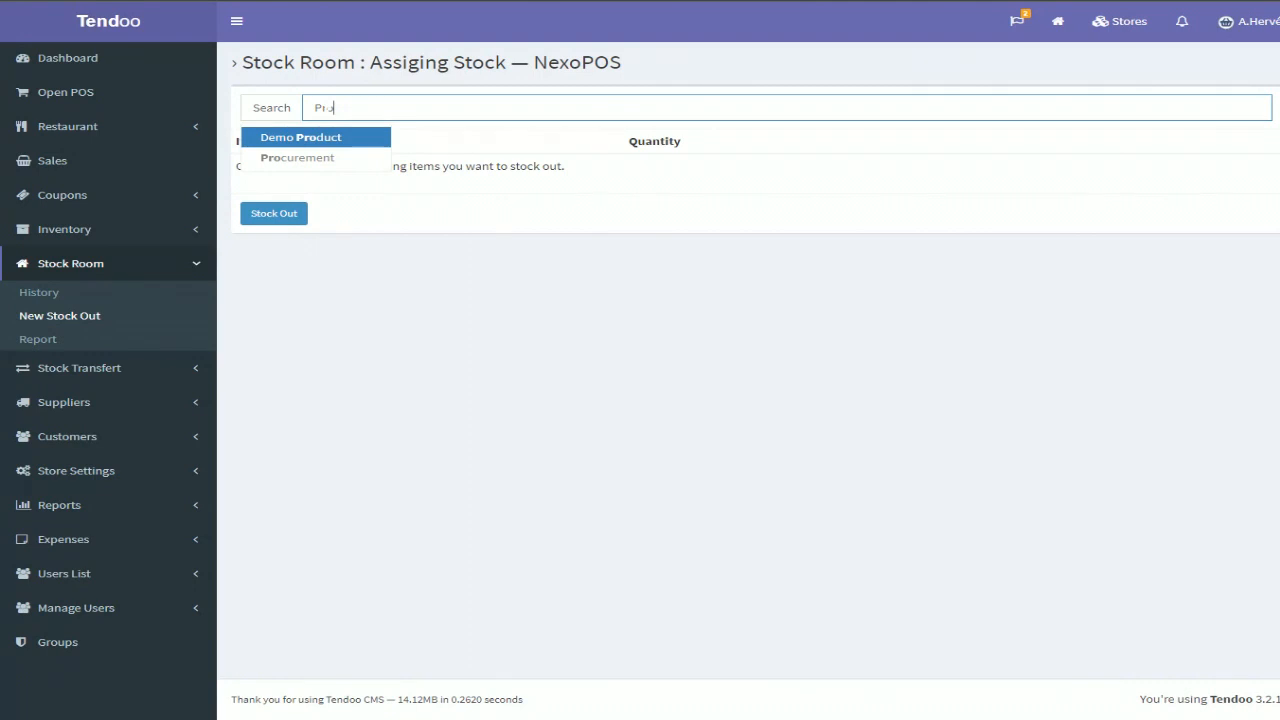
{"action": "type", "text": "o"}
{"action": "left_click", "coordinate": [292, 138]}
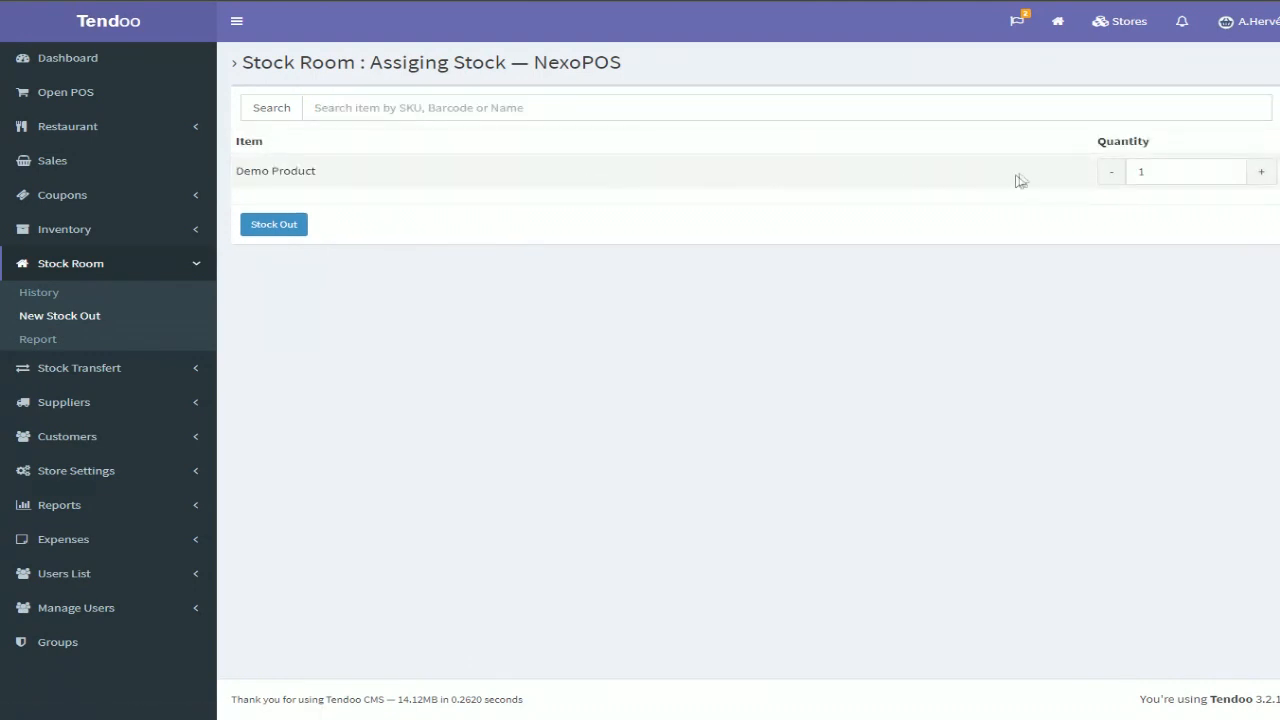
Set the stock-out quantity of Demo Product to 10 and confirm the stock out
{"action": "double_click", "coordinate": [1137, 171]}
{"action": "type", "text": "10"}
{"action": "left_click", "coordinate": [274, 226]}
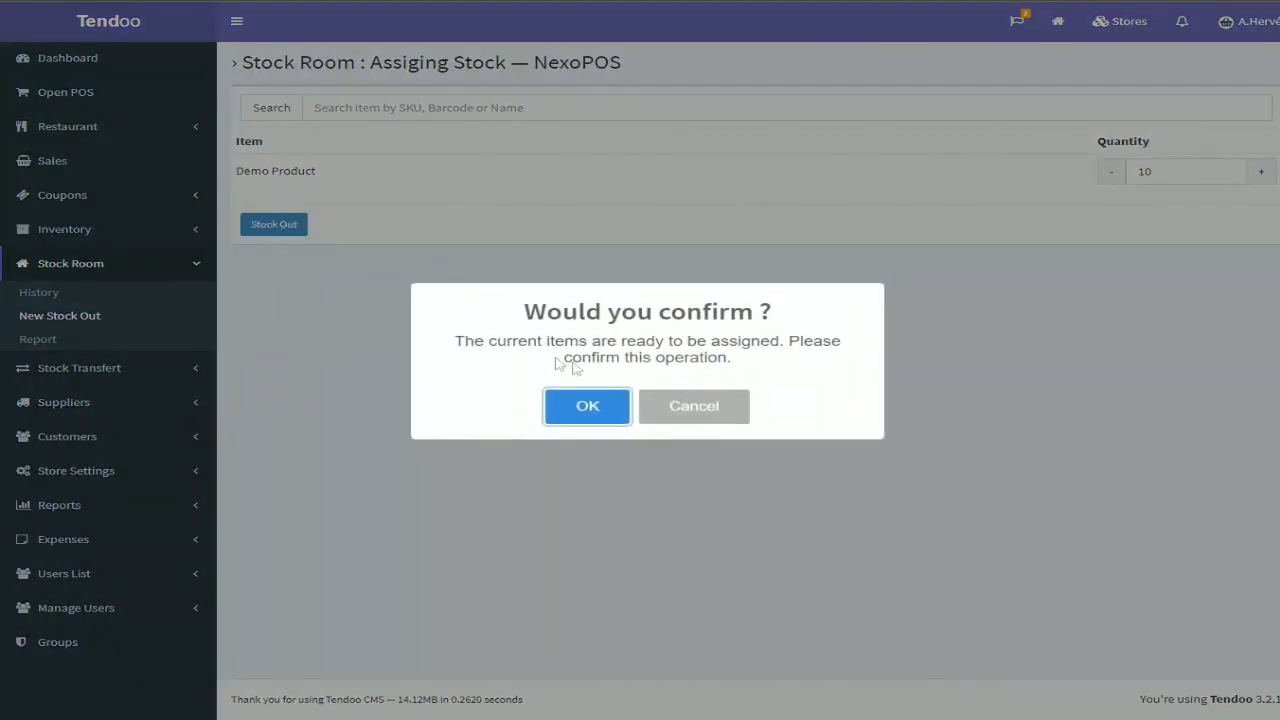
{"action": "left_click", "coordinate": [606, 418]}
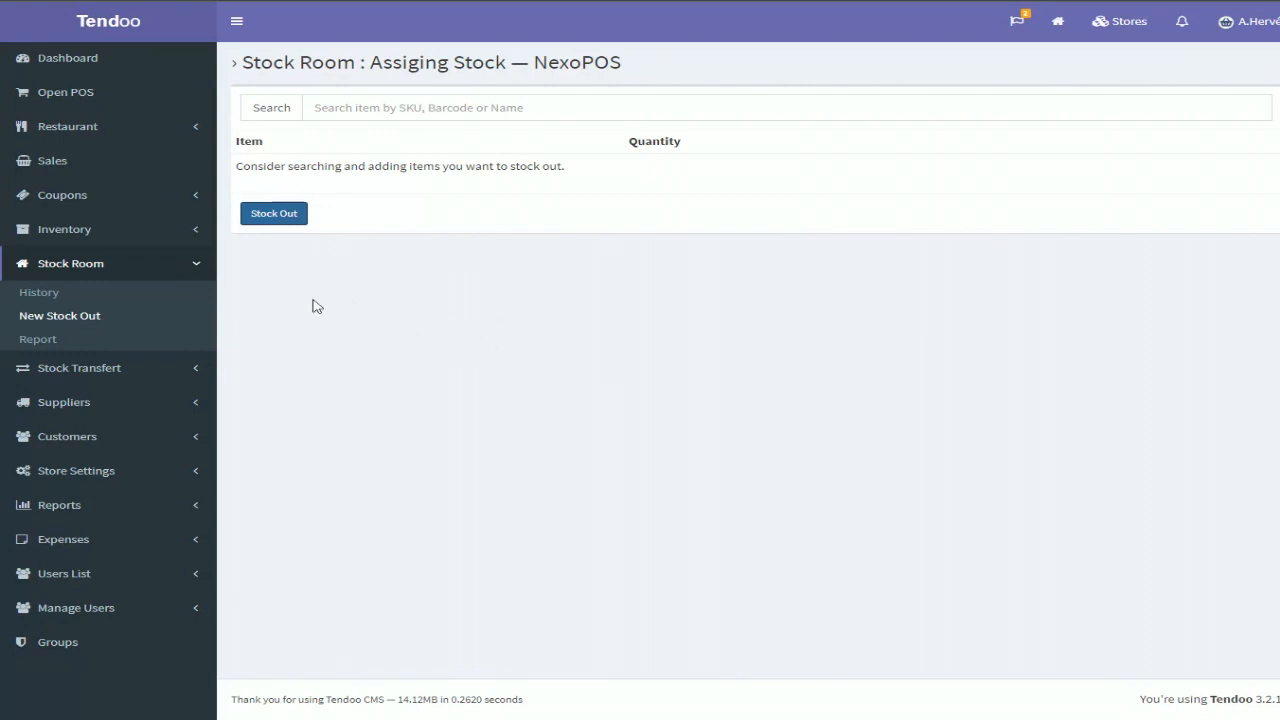
Open the stock room operation history and examine Demo Product's quantities
{"action": "left_click", "coordinate": [57, 297]}
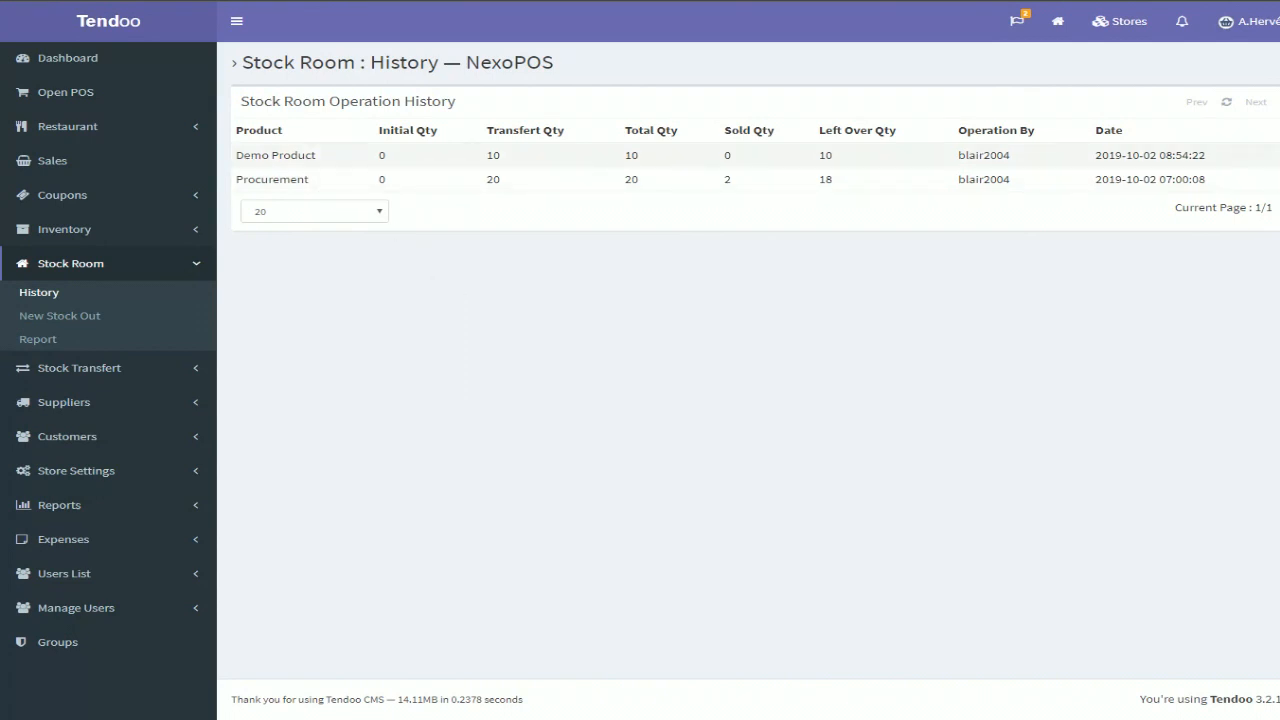
{"action": "triple_click", "coordinate": [246, 156]}
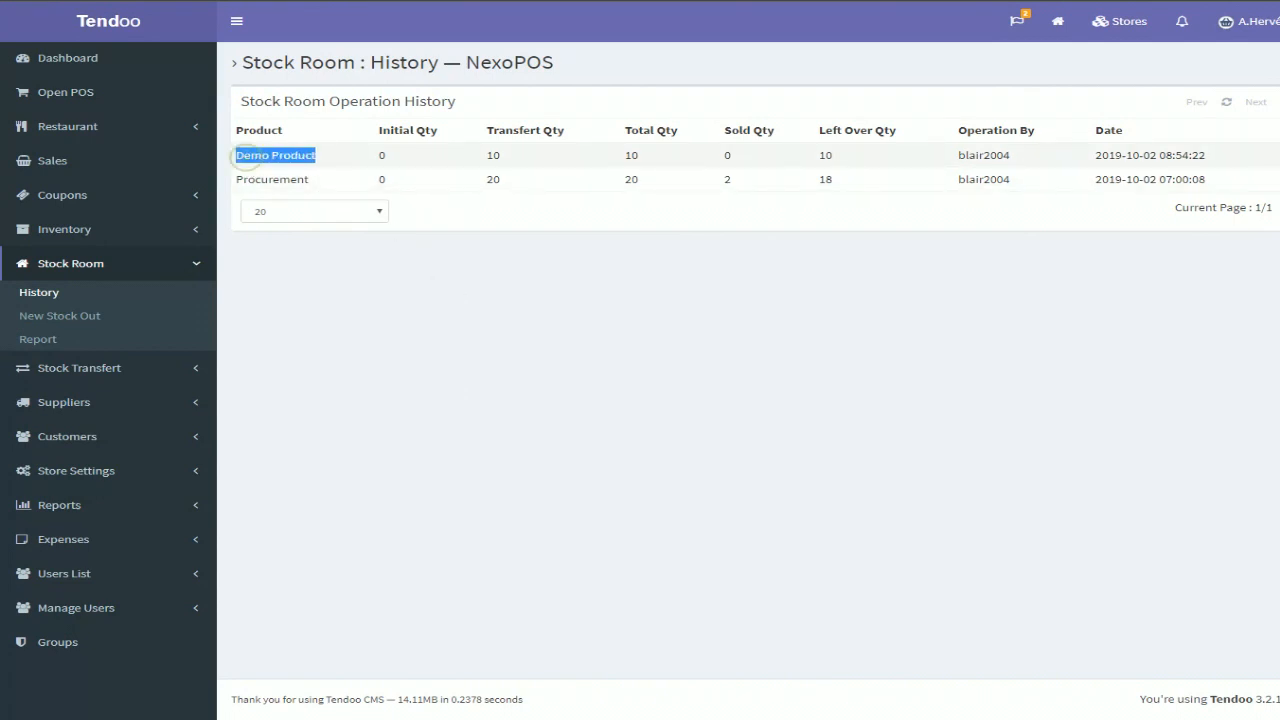
{"action": "left_click_drag", "start_coordinate": [410, 165], "coordinate": [380, 165]}
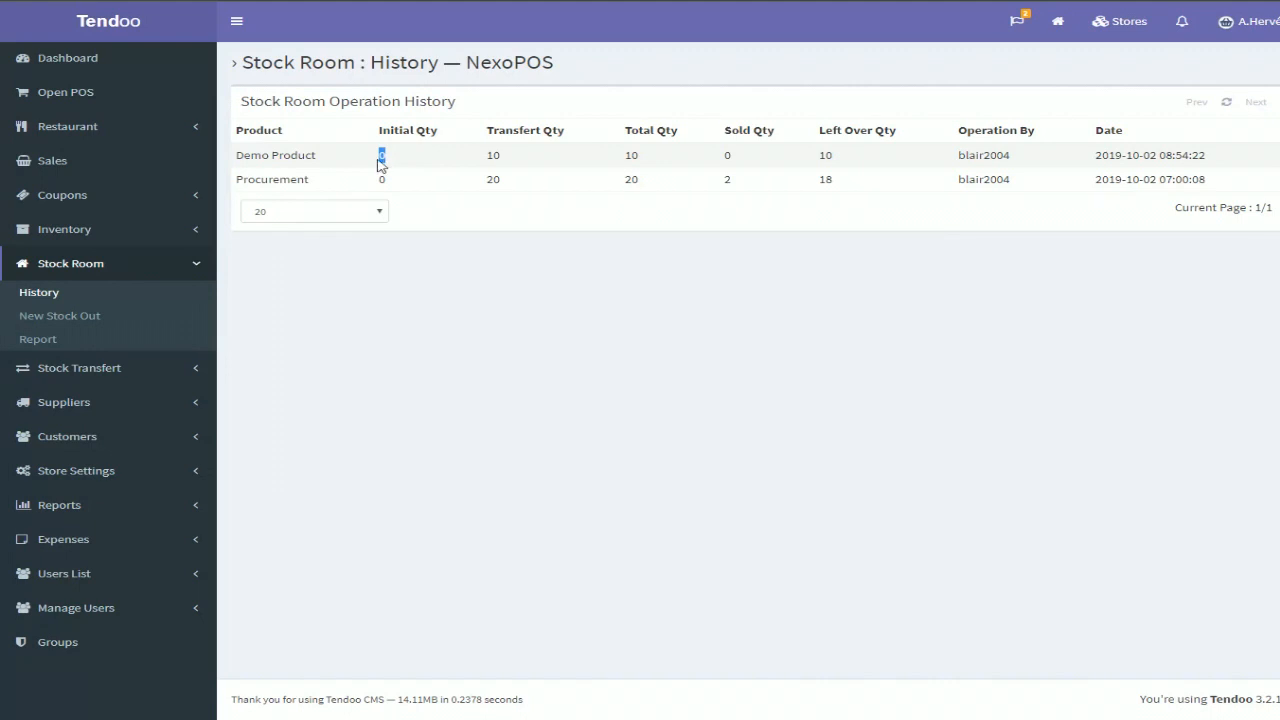
{"action": "double_click", "coordinate": [494, 155]}
{"action": "double_click", "coordinate": [631, 155]}
{"action": "double_click", "coordinate": [727, 155]}
{"action": "double_click", "coordinate": [825, 156]}
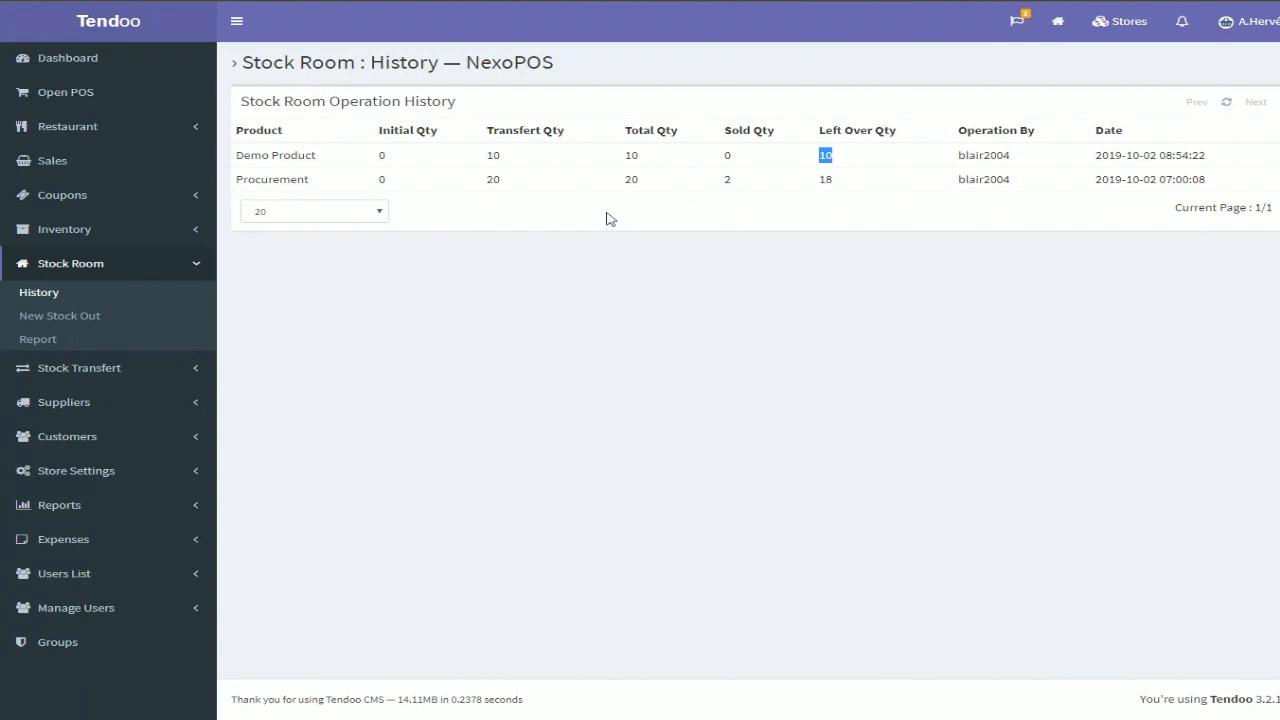
Open the stock room report for 10/02/2019 and examine Demo Product's stock, transferred and sold quantities
{"action": "left_click", "coordinate": [48, 343]}
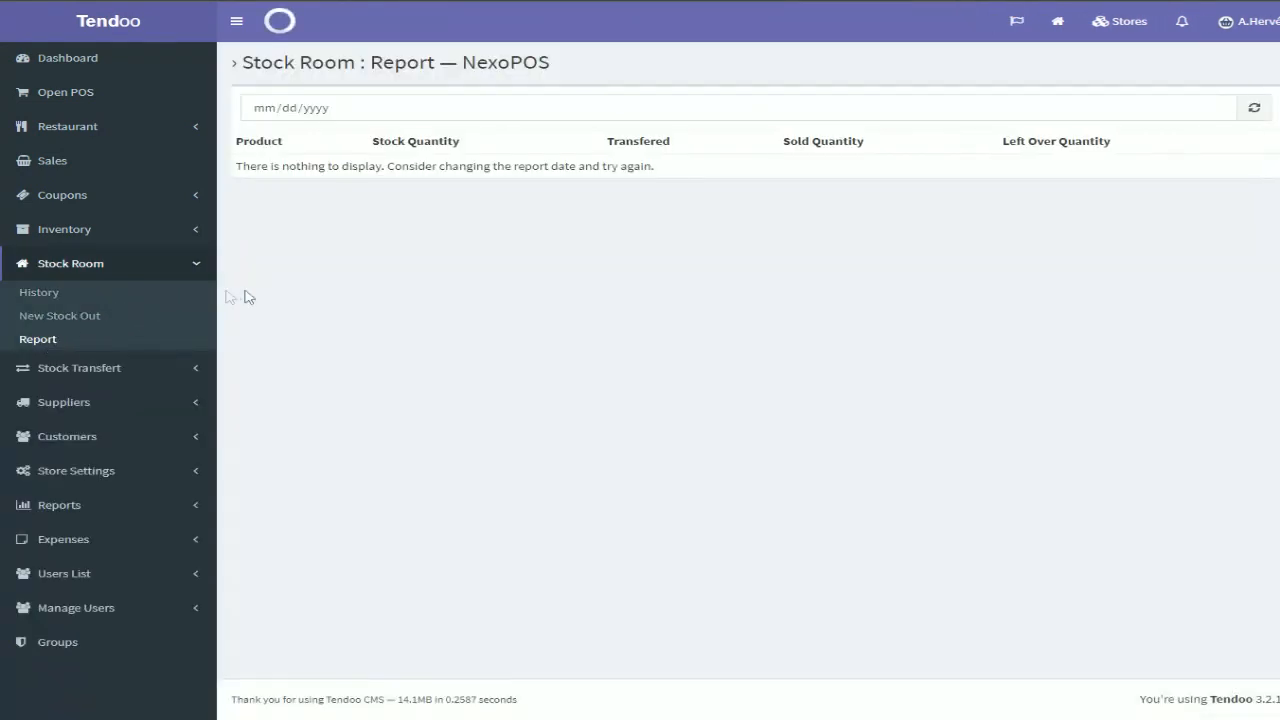
{"action": "left_click", "coordinate": [1216, 107]}
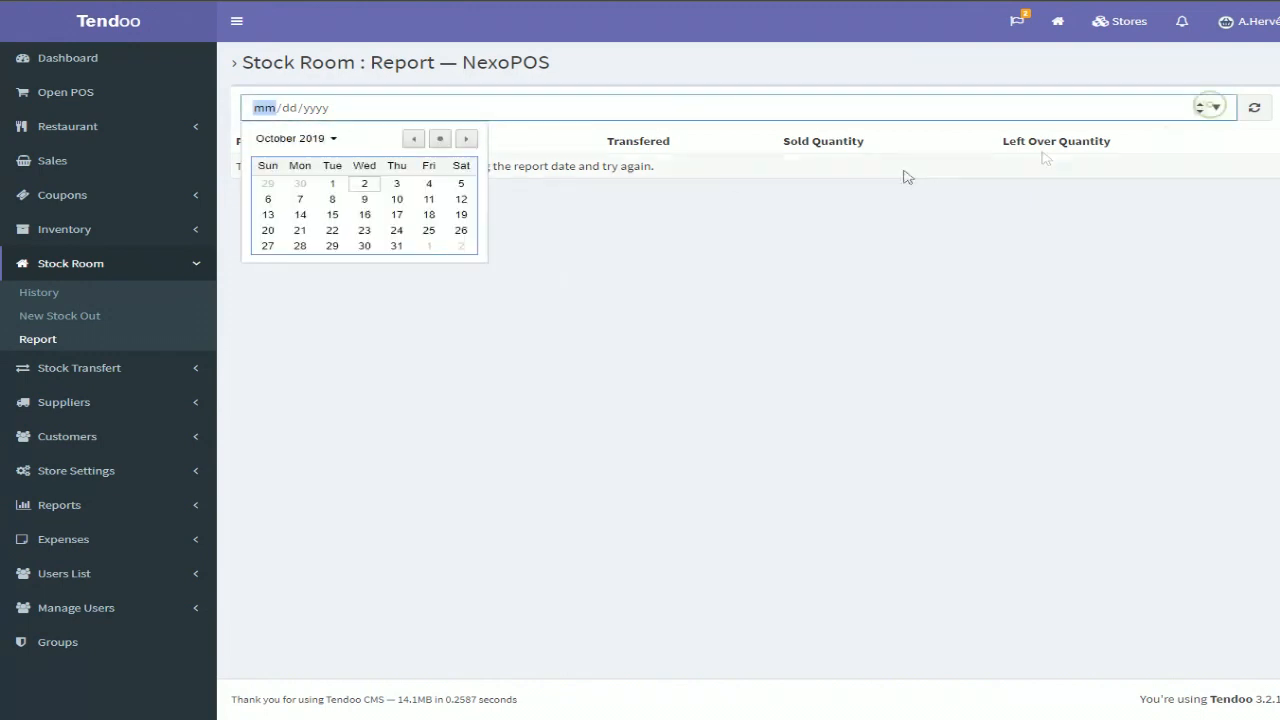
{"action": "left_click", "coordinate": [364, 186]}
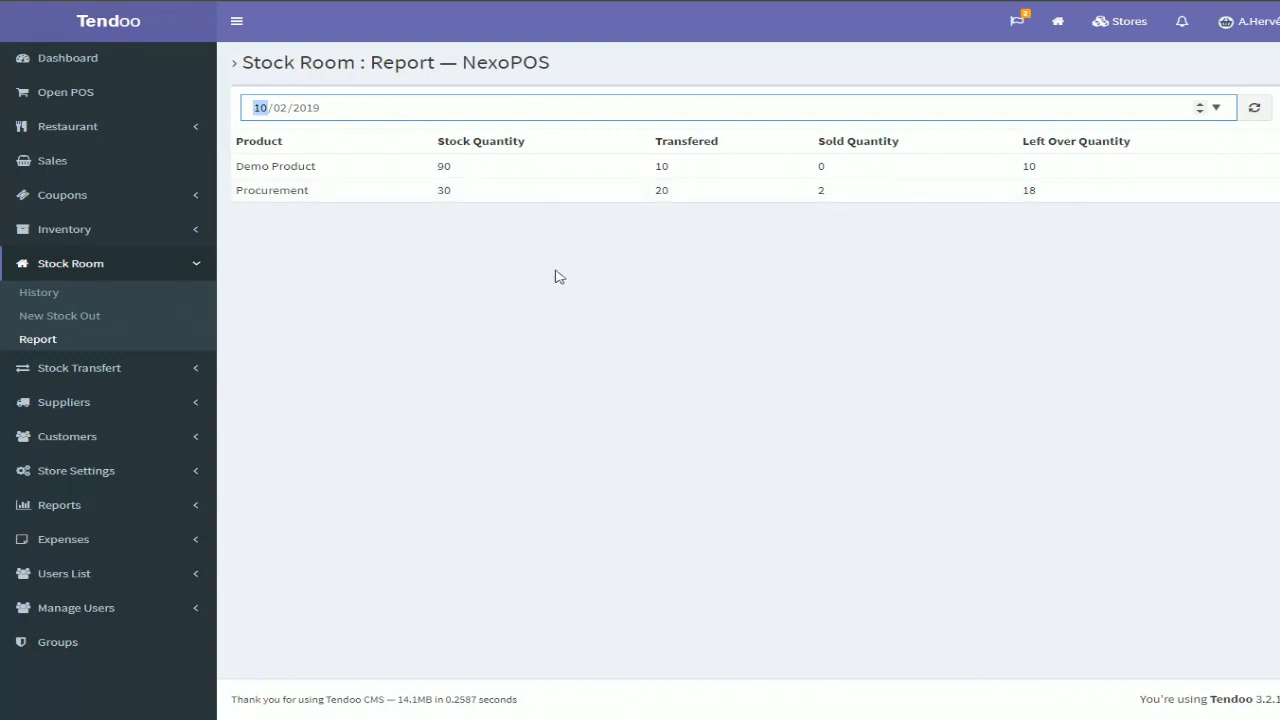
{"action": "double_click", "coordinate": [443, 166]}
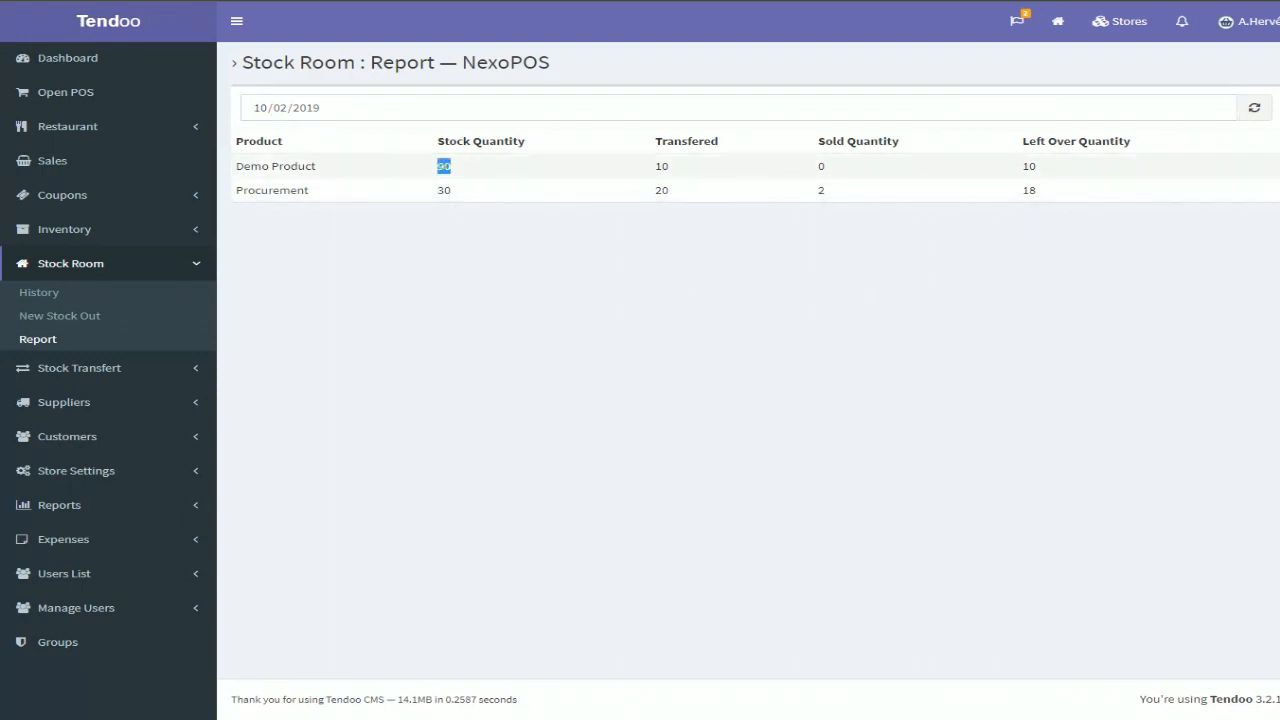
{"action": "double_click", "coordinate": [661, 166]}
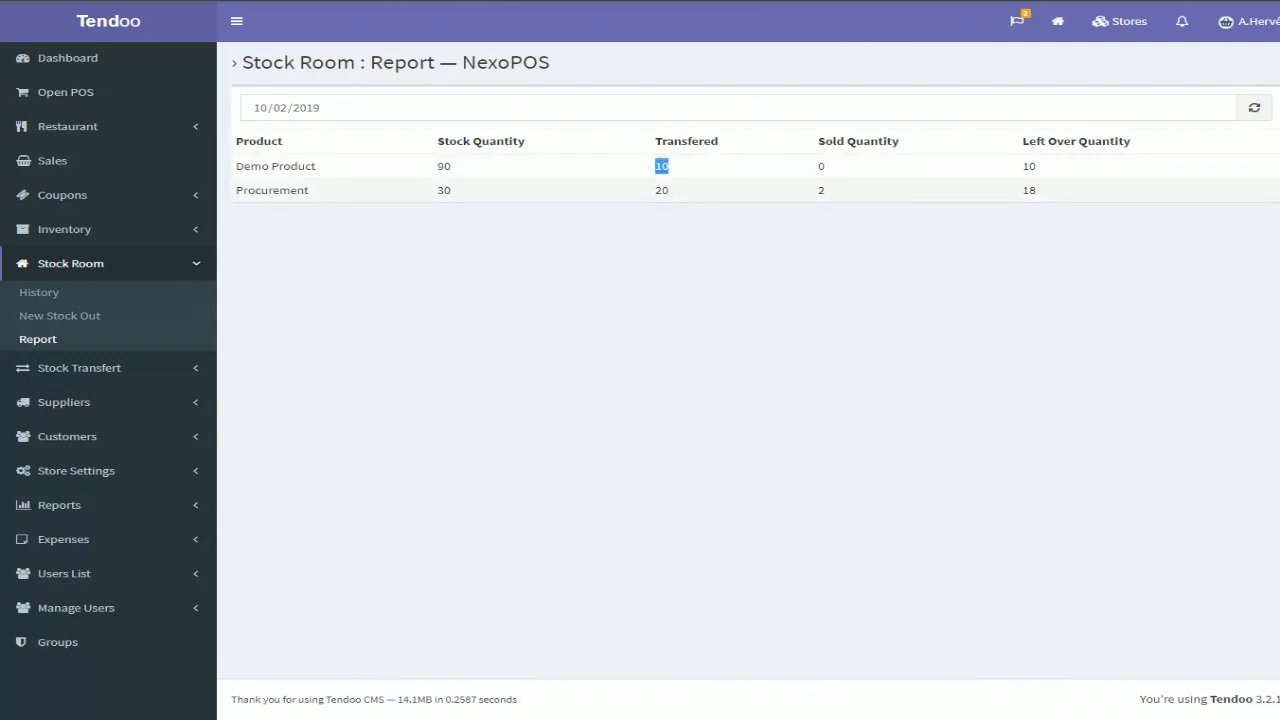
{"action": "double_click", "coordinate": [821, 166]}
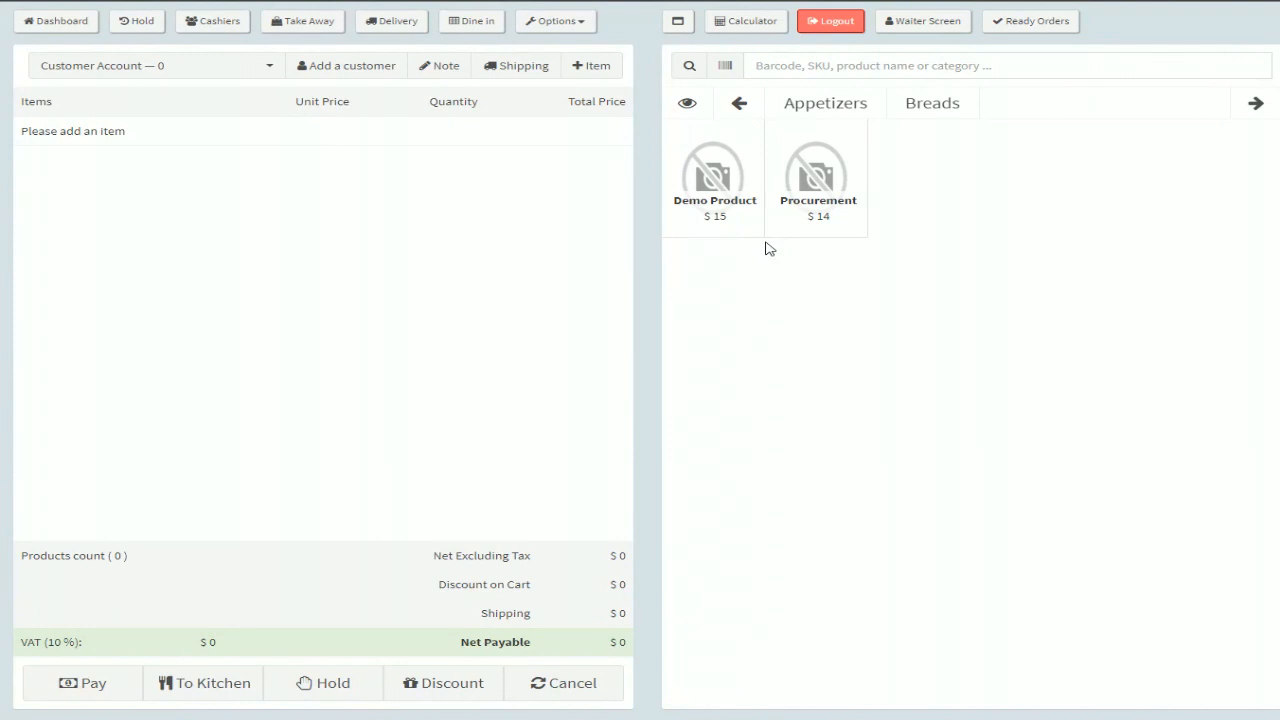
Sell one Demo Product from the POS as a take-away order and cancel the receipt printing
{"action": "left_click", "coordinate": [742, 195]}
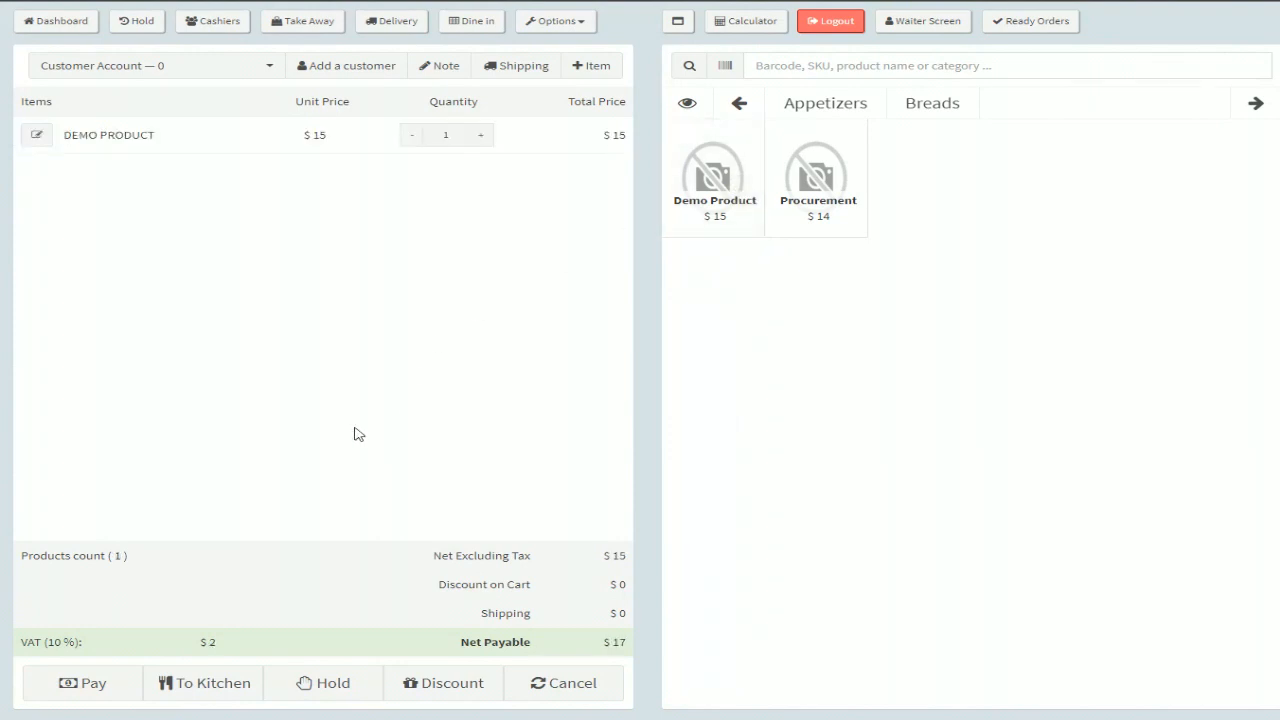
{"action": "left_click", "coordinate": [81, 692]}
{"action": "left_click", "coordinate": [521, 421]}
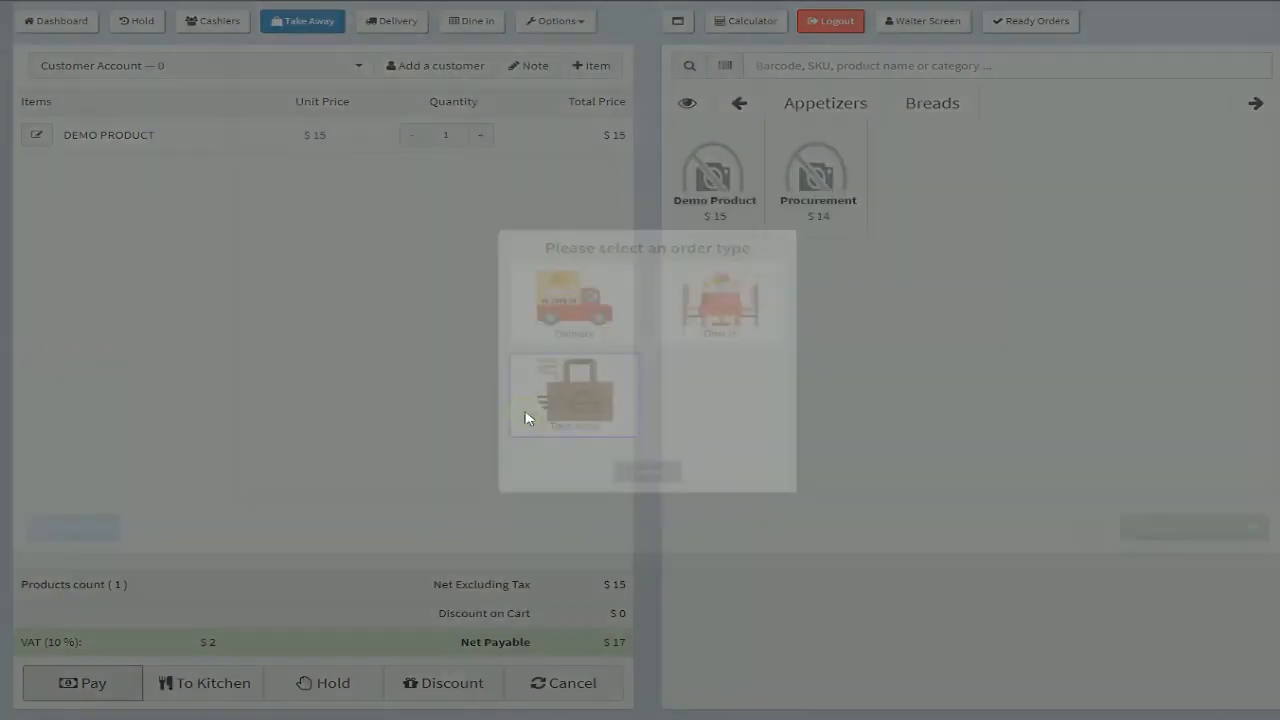
{"action": "left_click", "coordinate": [604, 230]}
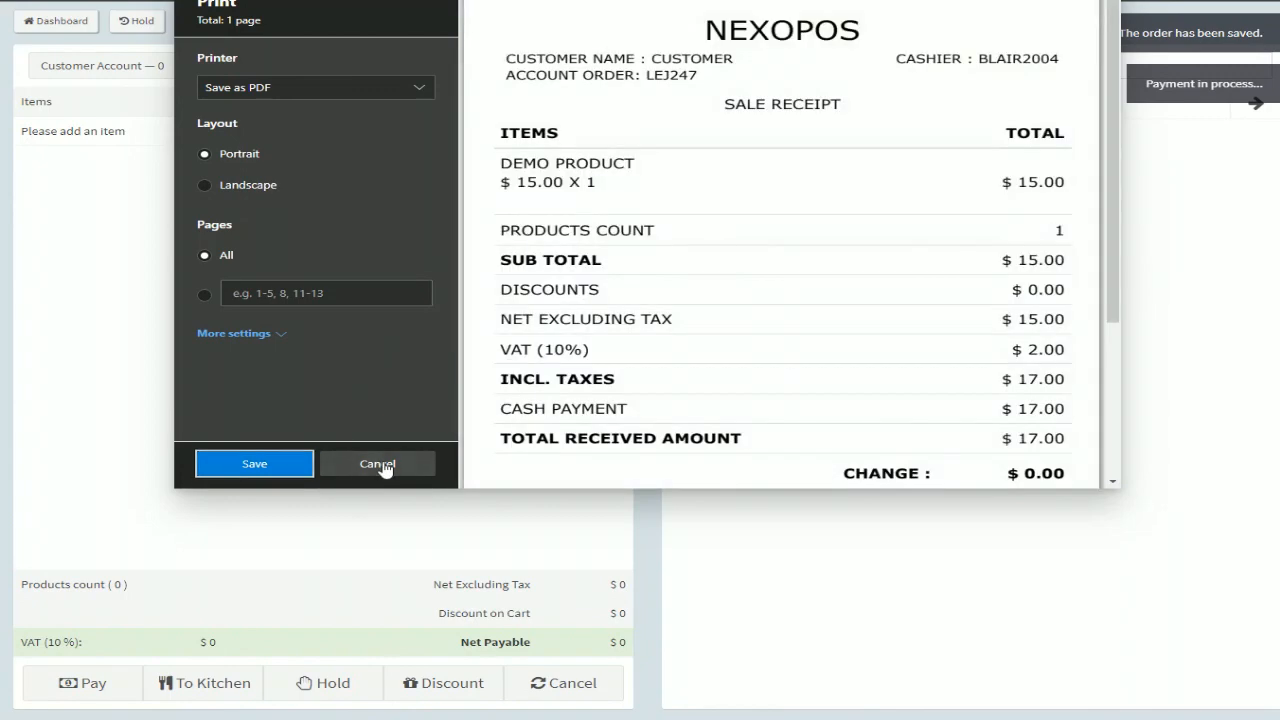
{"action": "left_click", "coordinate": [381, 466]}
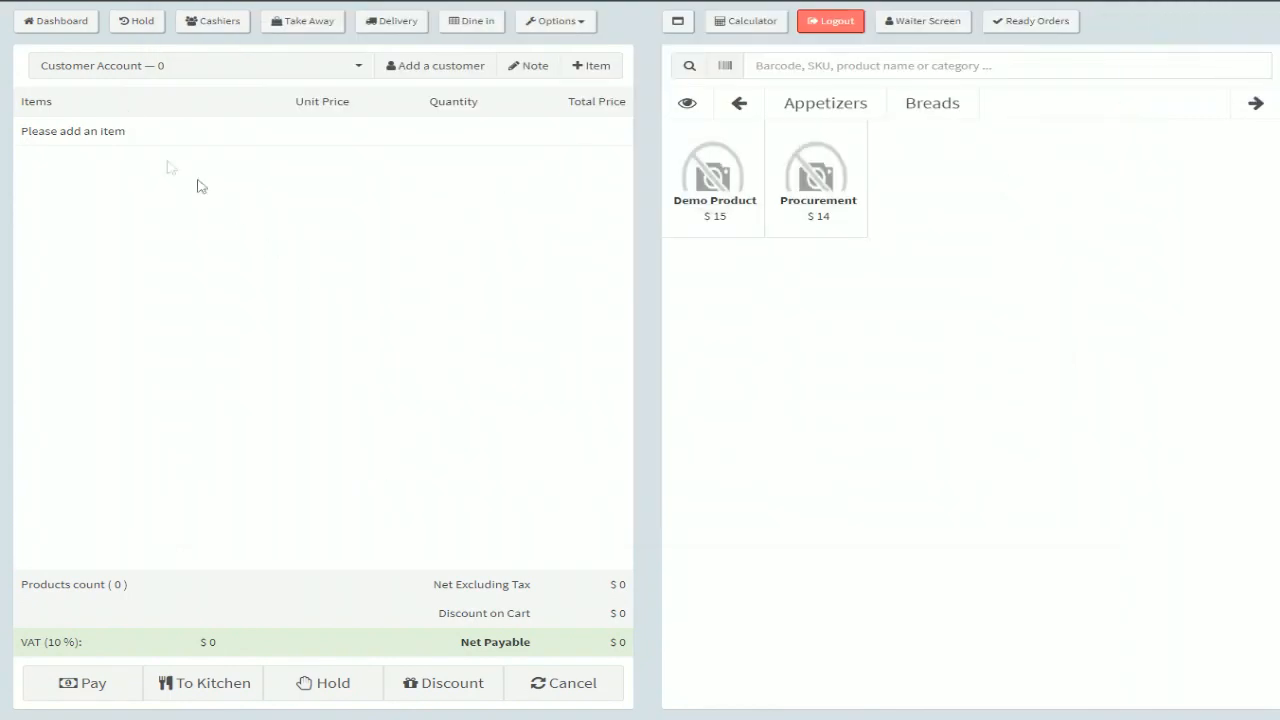
Reopen the stock room history and examine Demo Product's sold and left-over quantities
{"action": "left_click", "coordinate": [58, 21]}
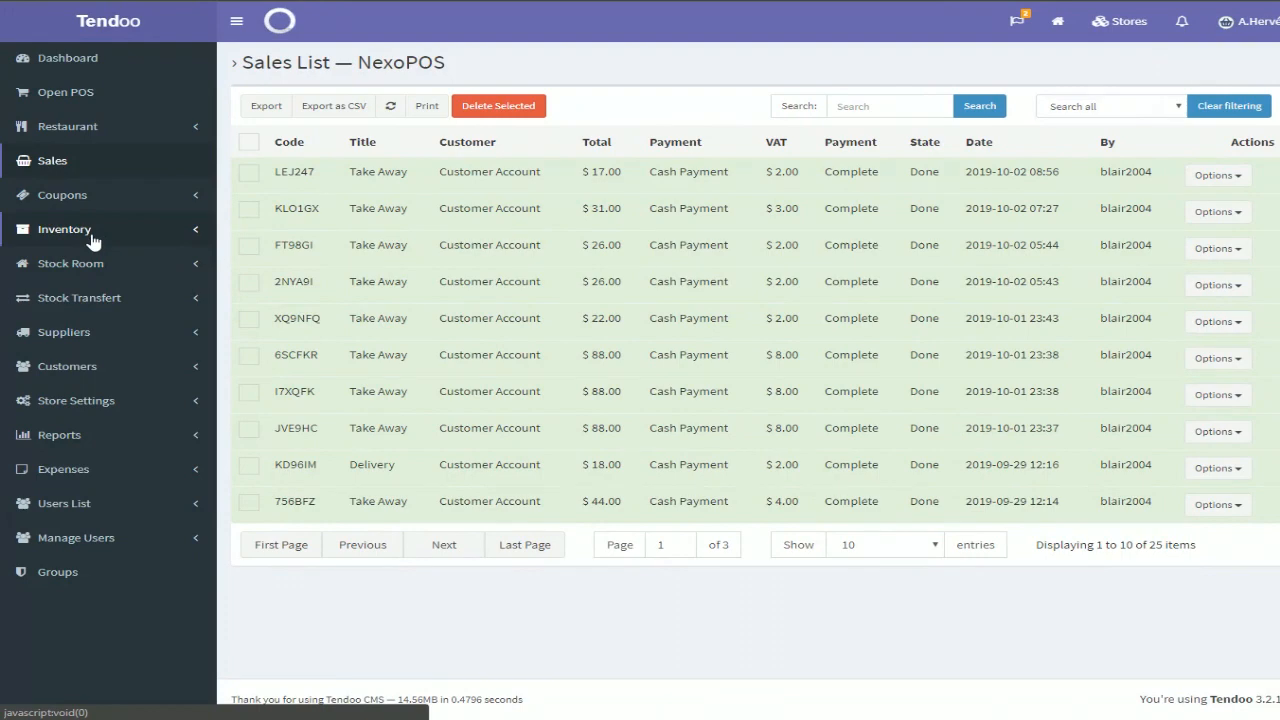
{"action": "left_click", "coordinate": [95, 265]}
{"action": "left_click", "coordinate": [52, 296]}
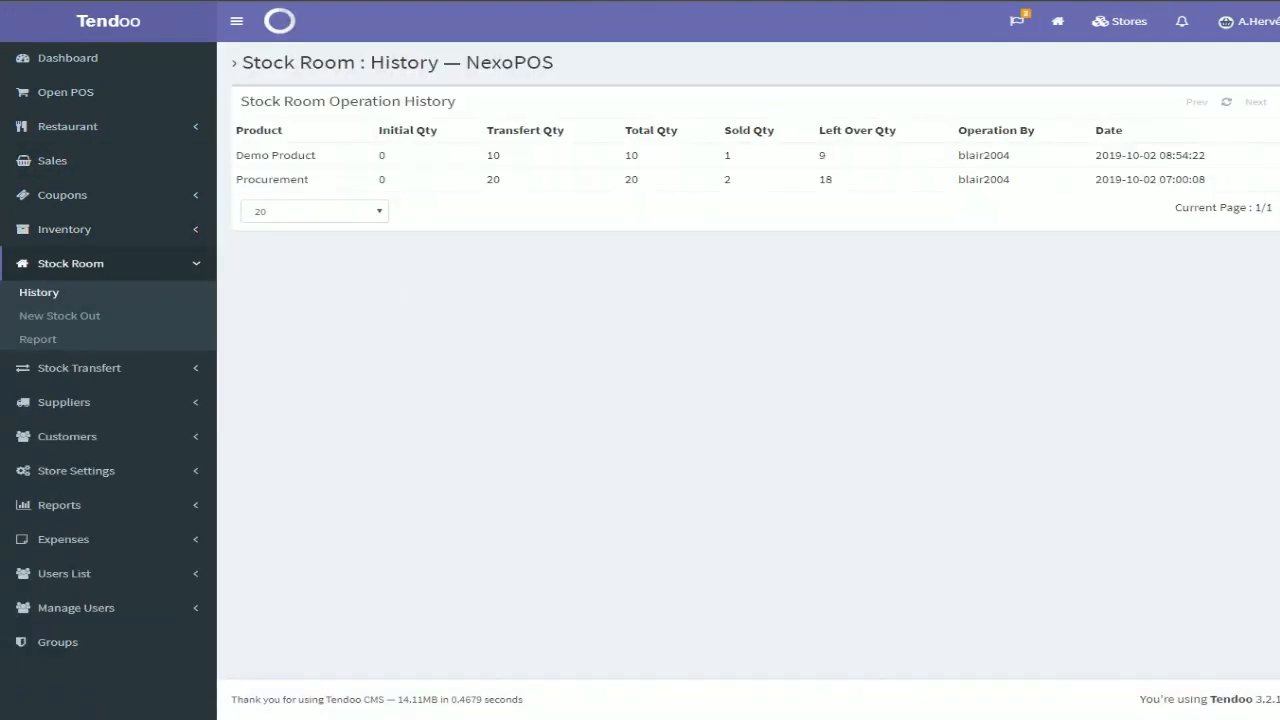
{"action": "double_click", "coordinate": [727, 155]}
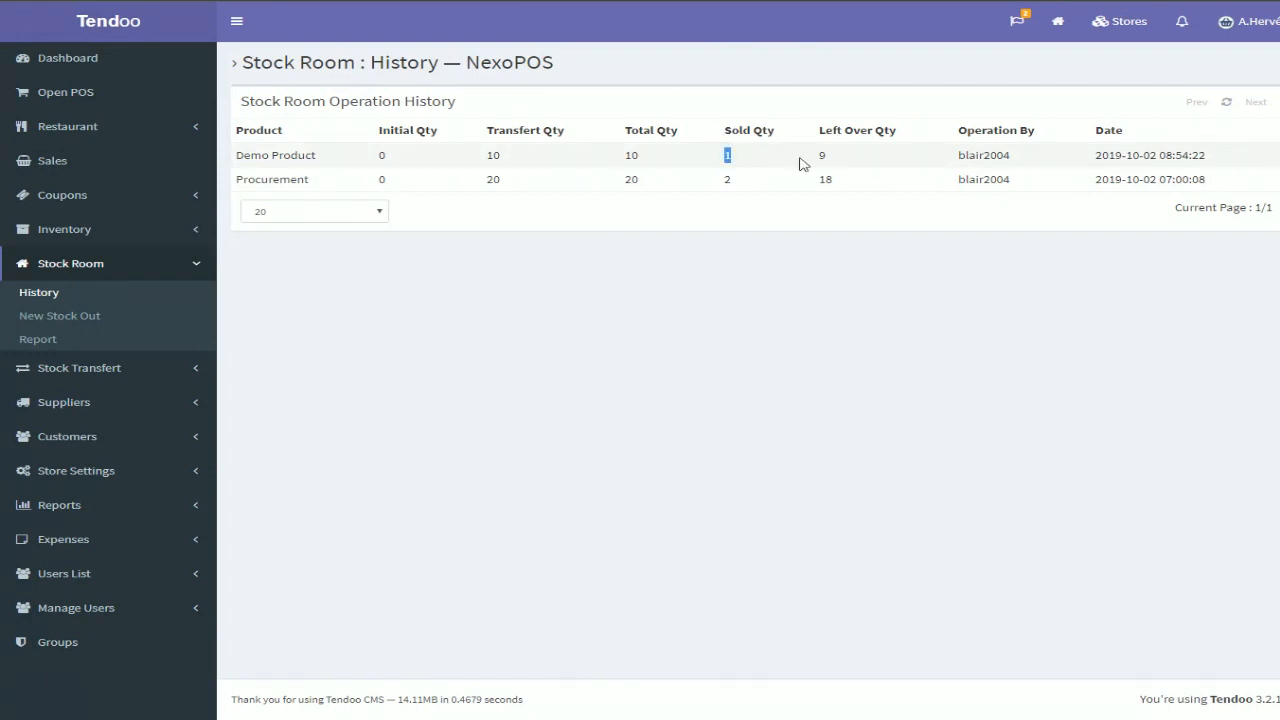
{"action": "left_click", "coordinate": [819, 254]}
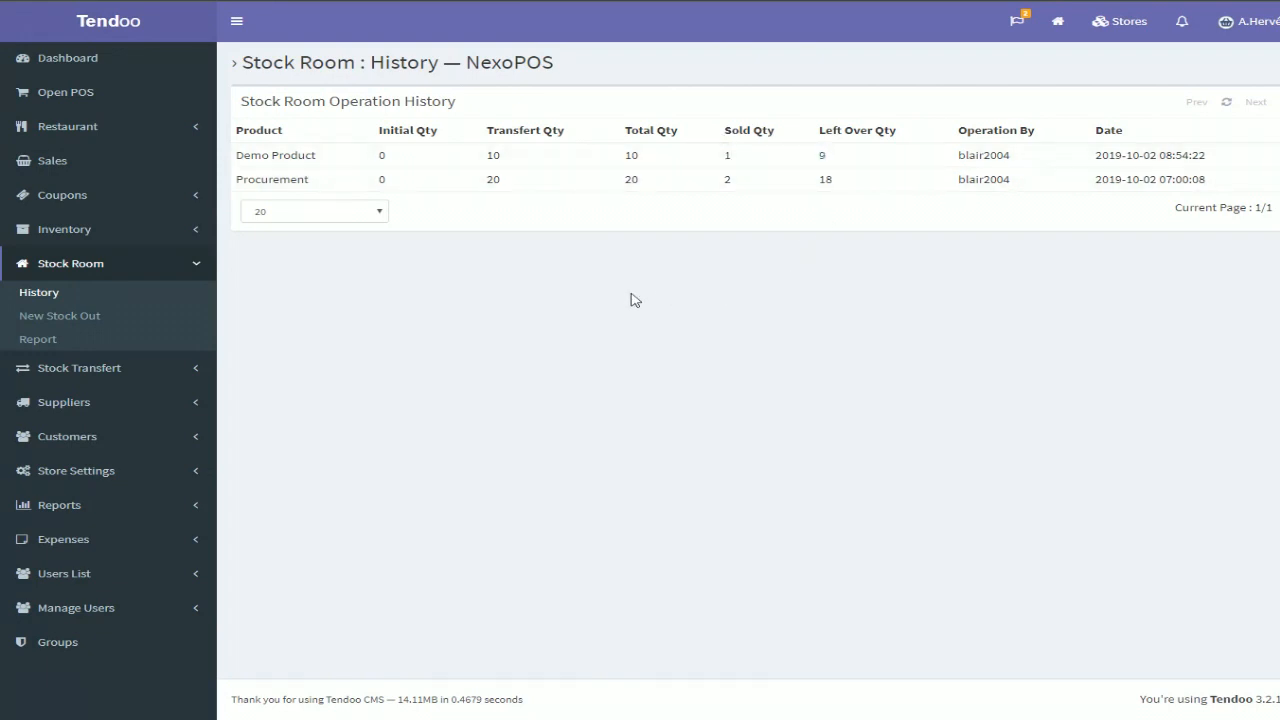